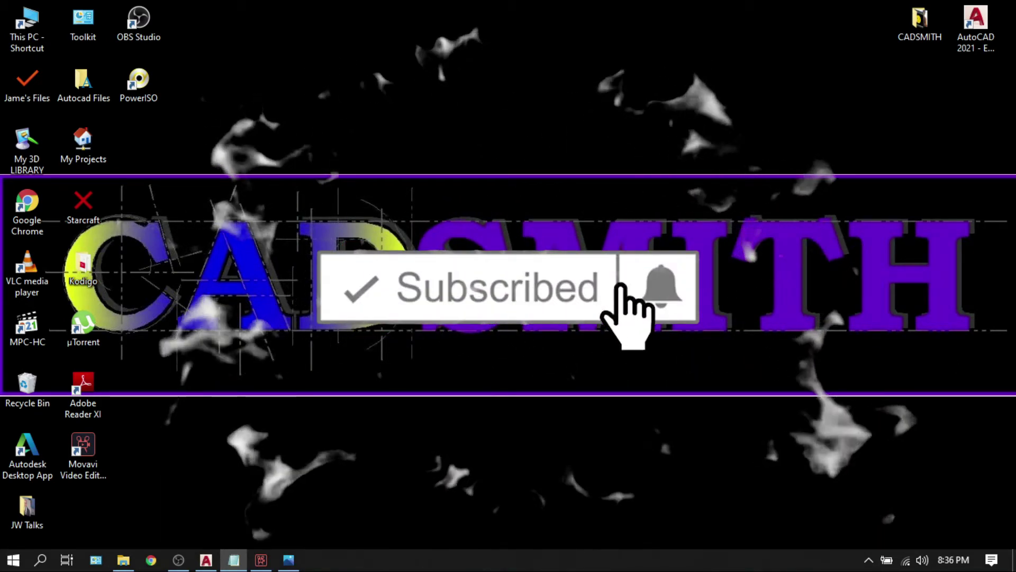
left_click(289, 560)
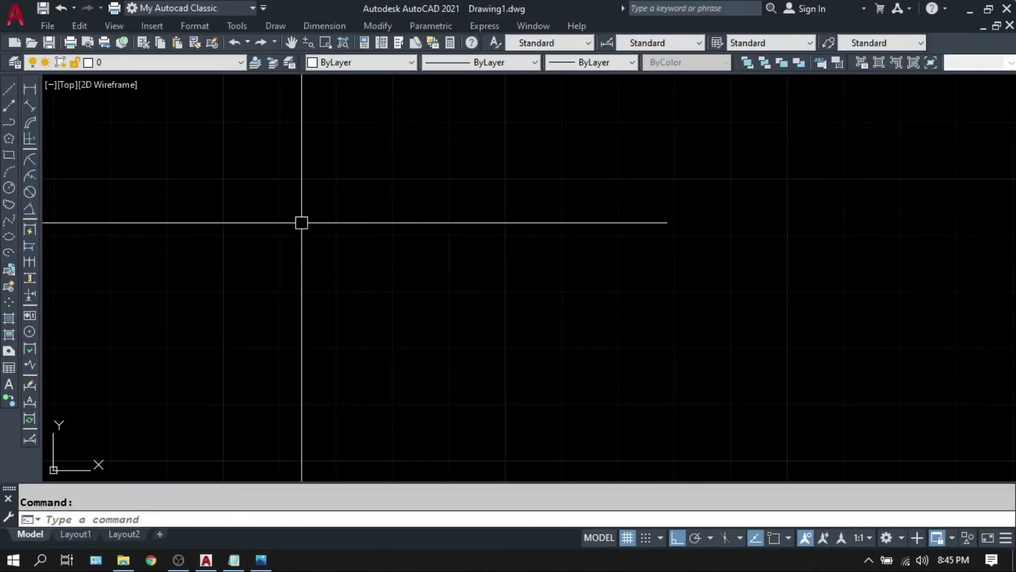
Open the program help, search it for CIRCLE, and close the help window
key("F1")
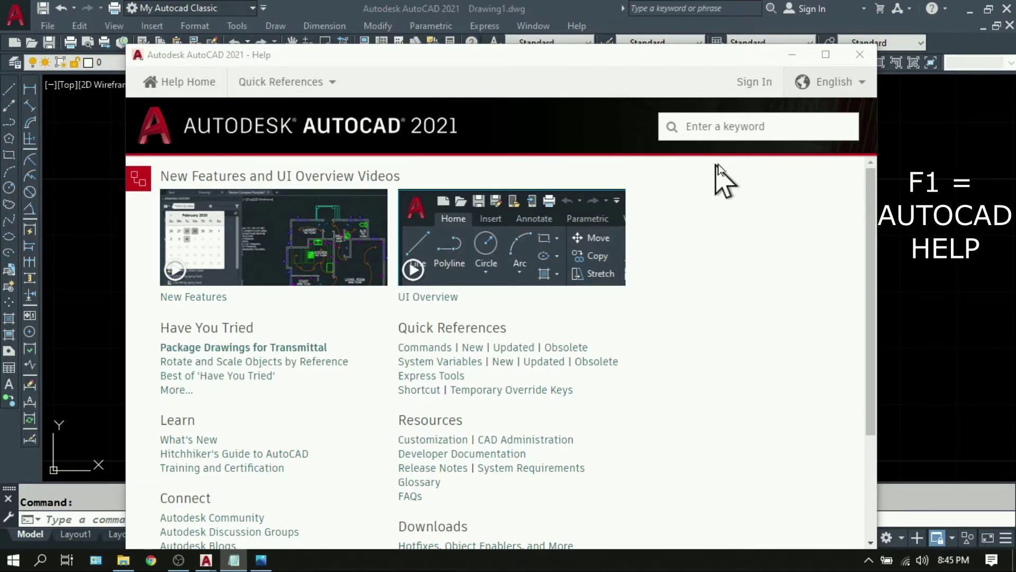
left_click(723, 126)
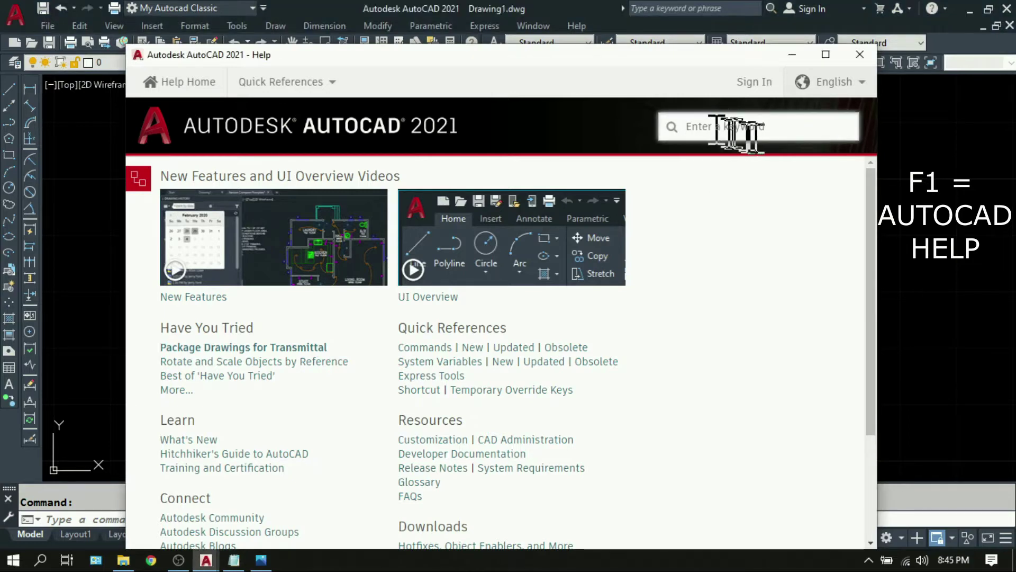
type("CIR")
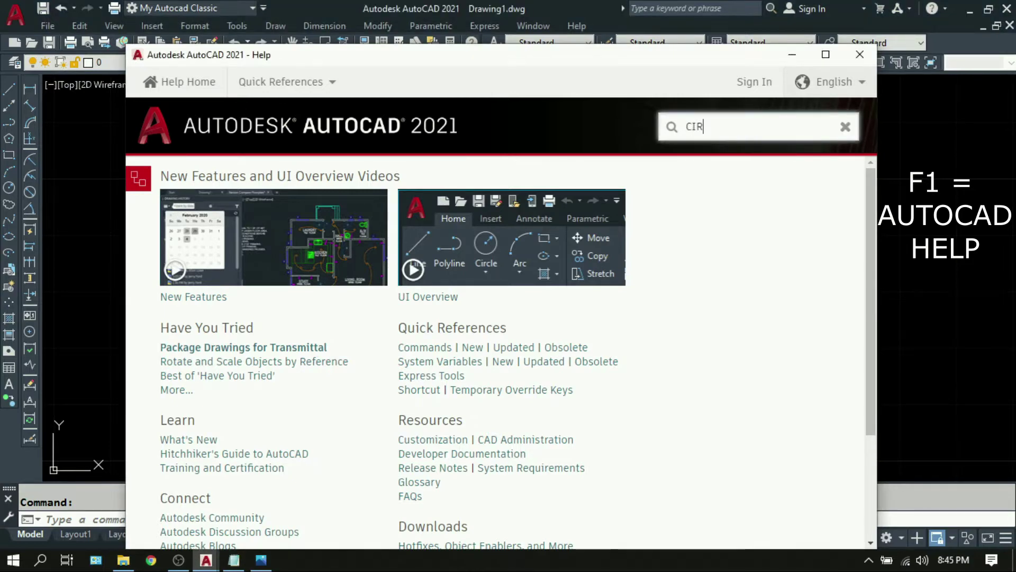
type("CLE")
key("Return")
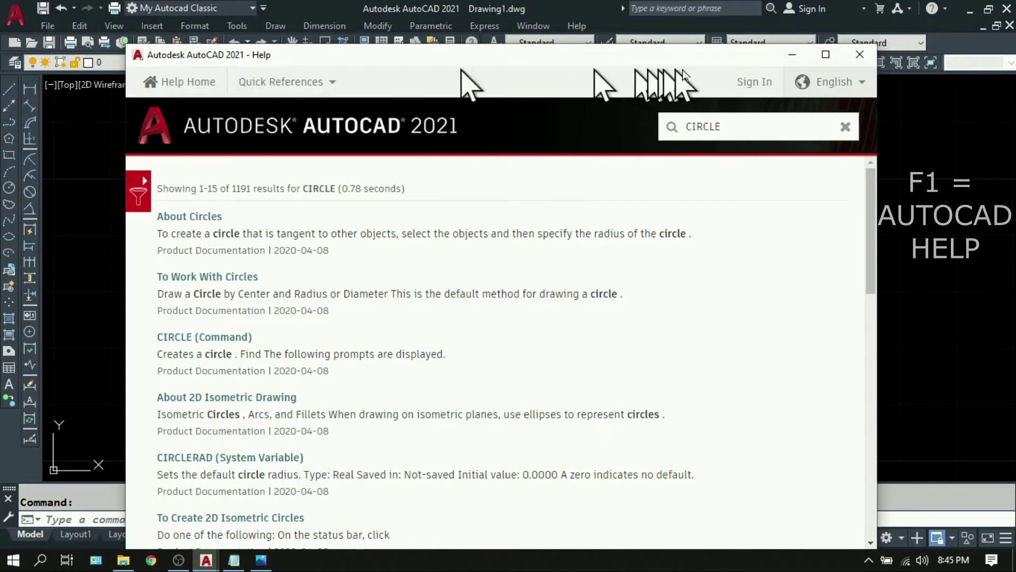
left_click(859, 54)
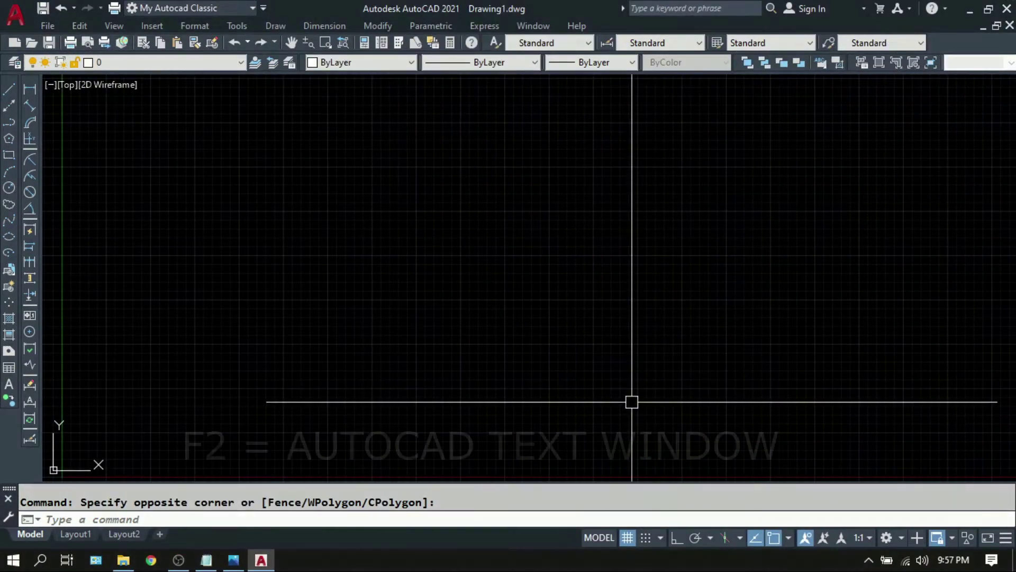
Open the separate text window with the command history and shift it slightly over the drawing area
key("F2")
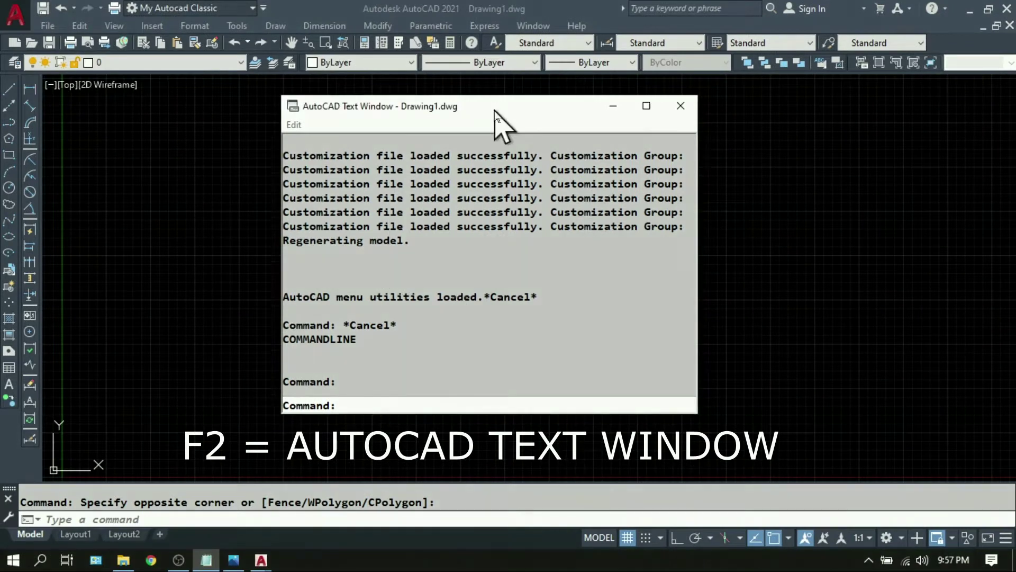
left_click_drag(494, 111, 511, 103)
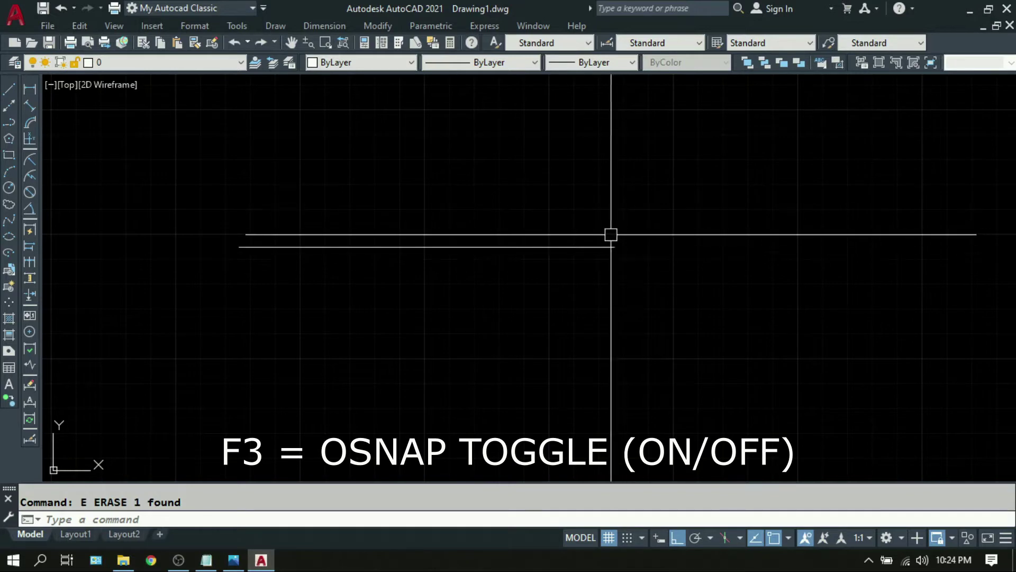
Draw a circle centred on the right endpoint of the horizontal line, switching object snap off and back on before placing the centre
type("c")
key("Return")
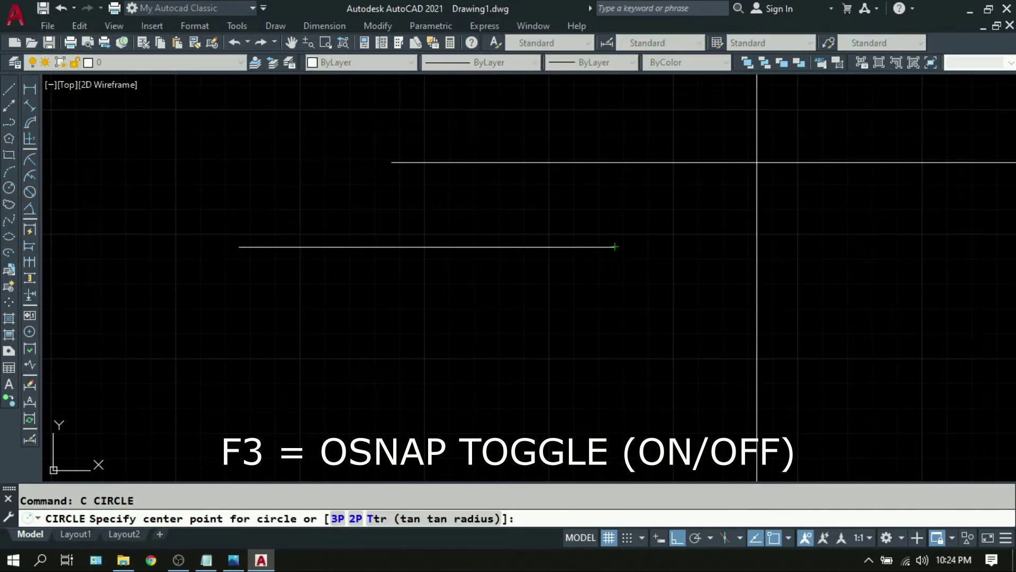
key("F3")
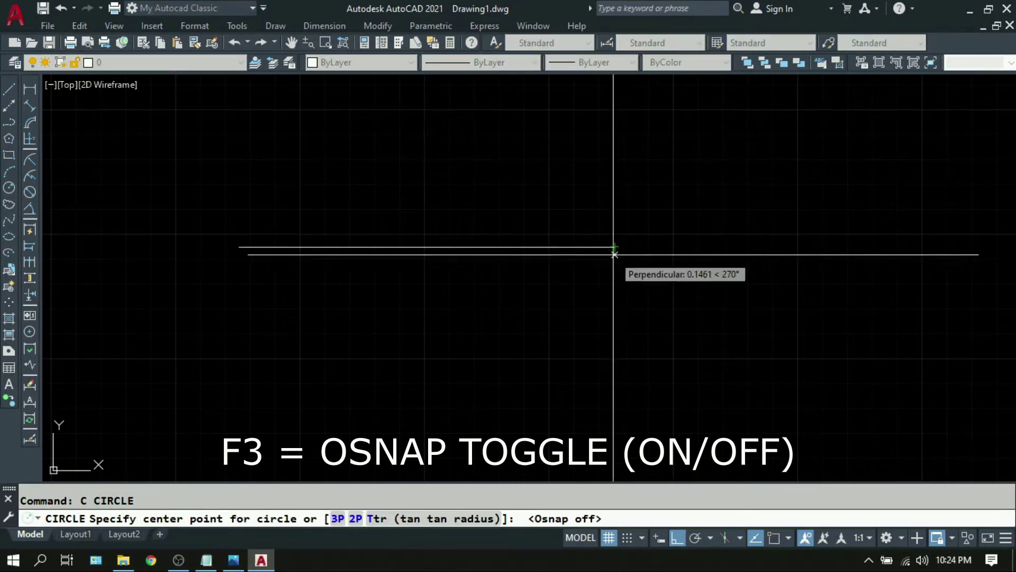
key("F3")
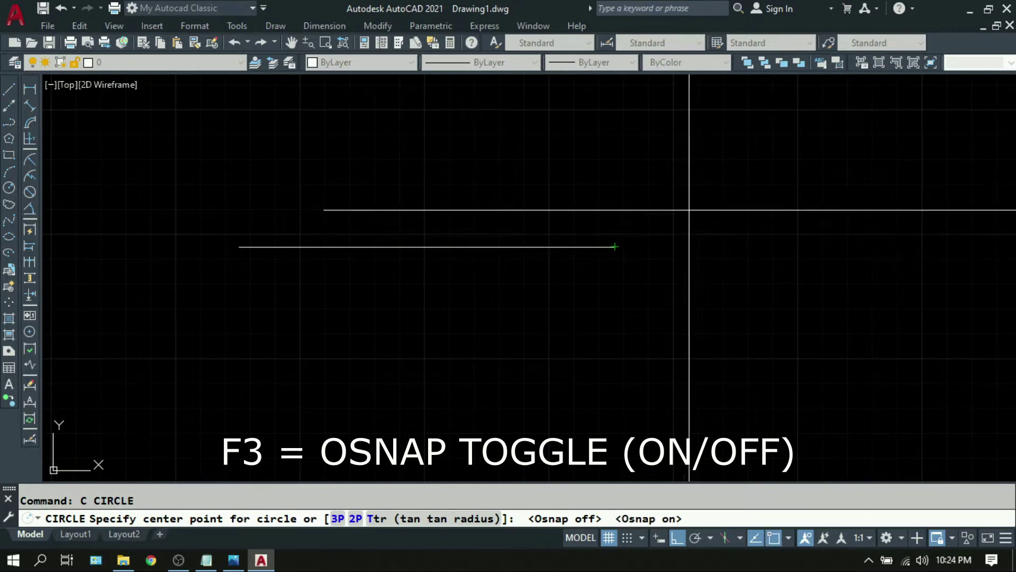
middle_click_drag(676, 204, 628, 254)
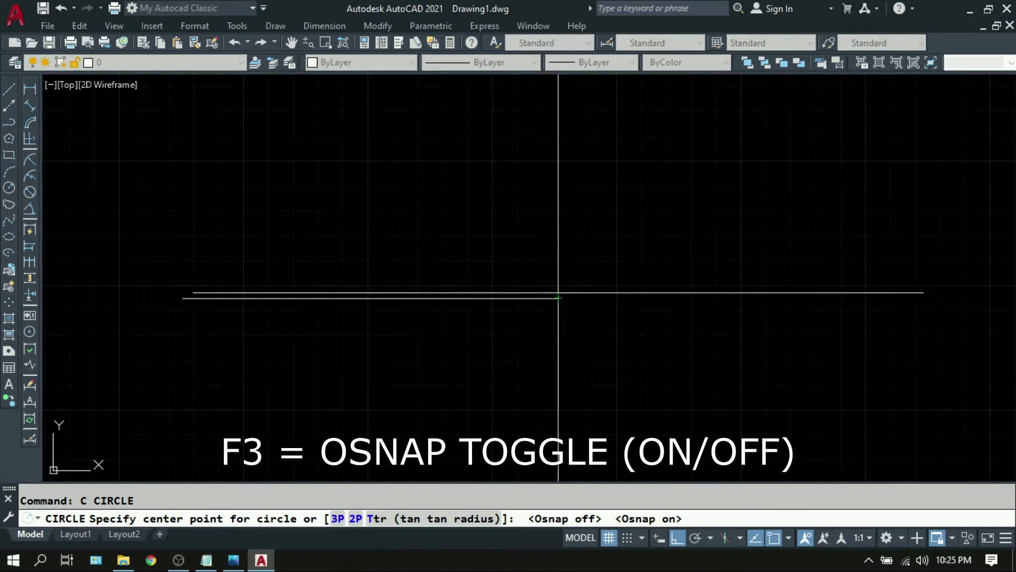
left_click(558, 298)
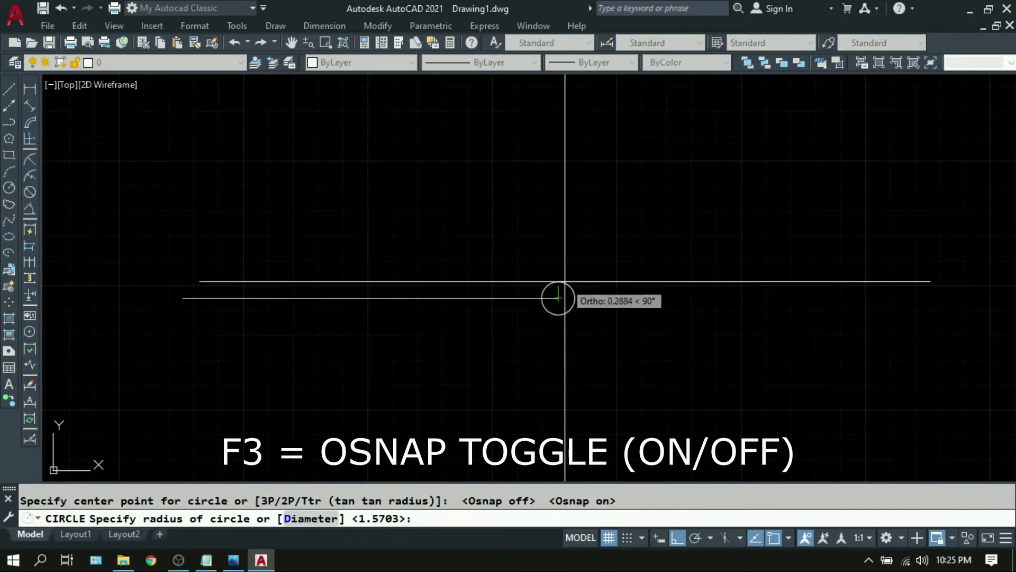
left_click(594, 206)
middle_click_drag(737, 263, 791, 227)
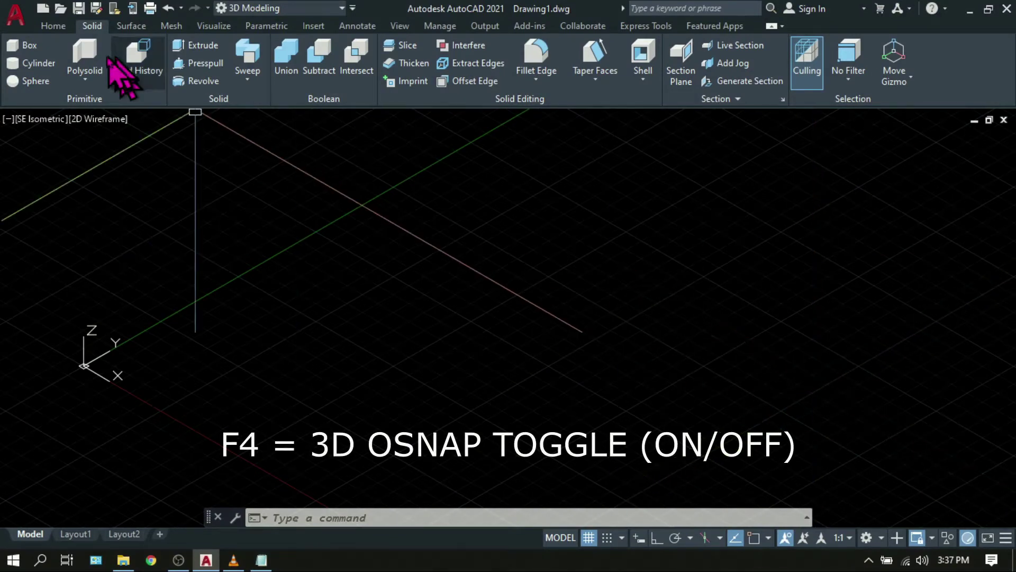
Draw a solid box about 19.6 units high in the SE isometric view
left_click(23, 46)
left_click(243, 285)
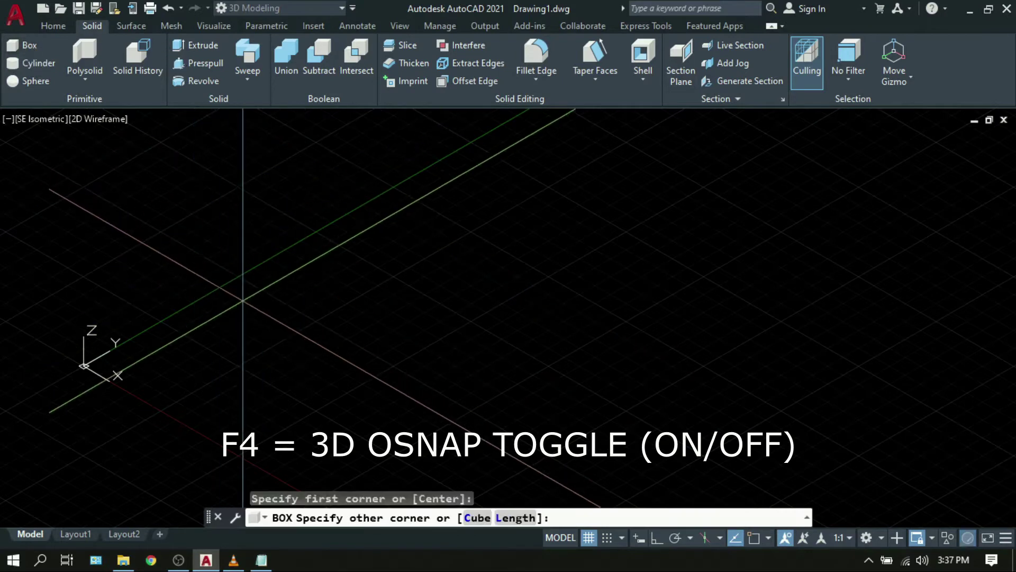
left_click(442, 303)
left_click(593, 222)
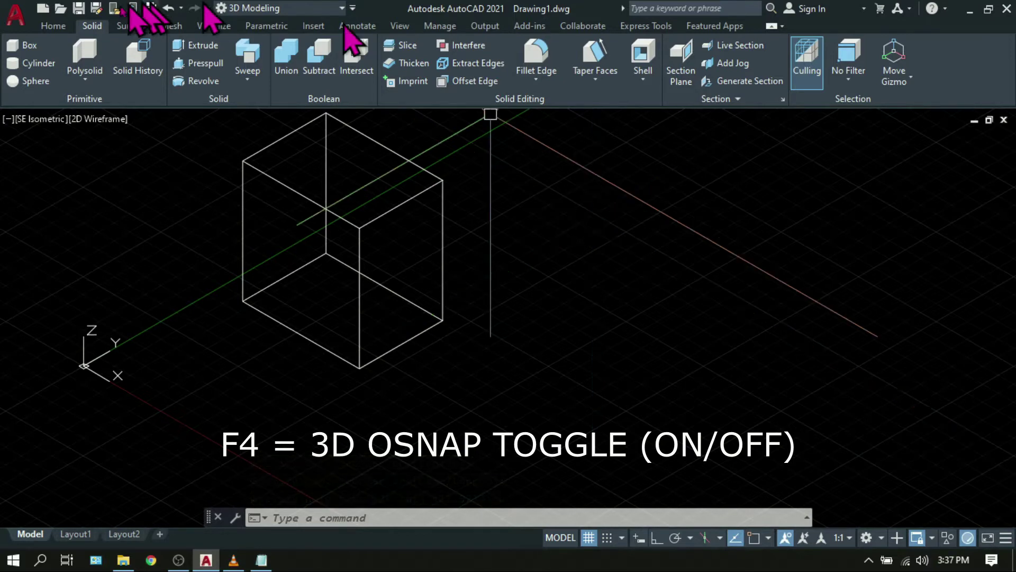
Draw a second solid box starting at the first box's right base corner, switching 3D object snap off and back on while sizing it
left_click(16, 49)
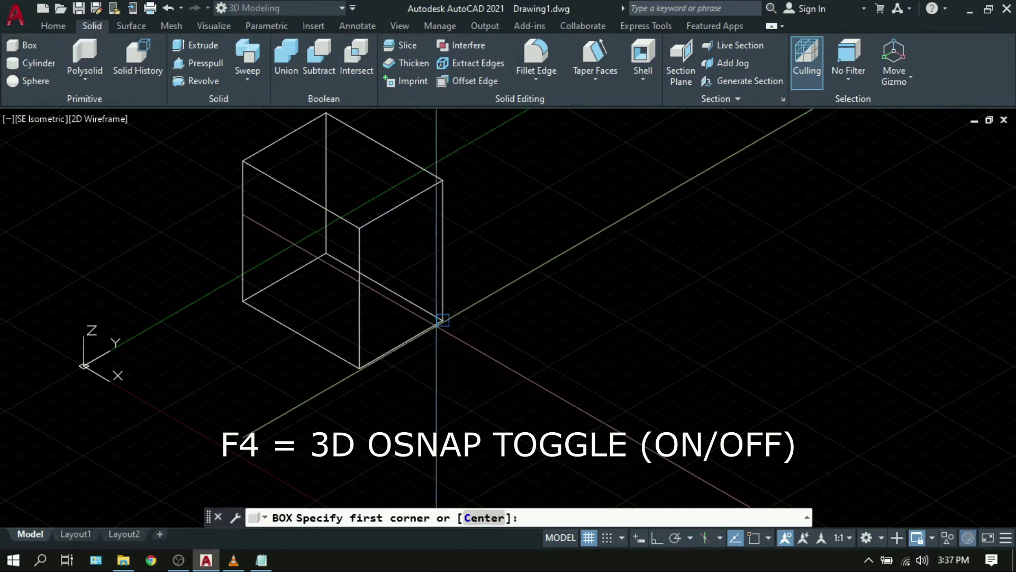
left_click(445, 320)
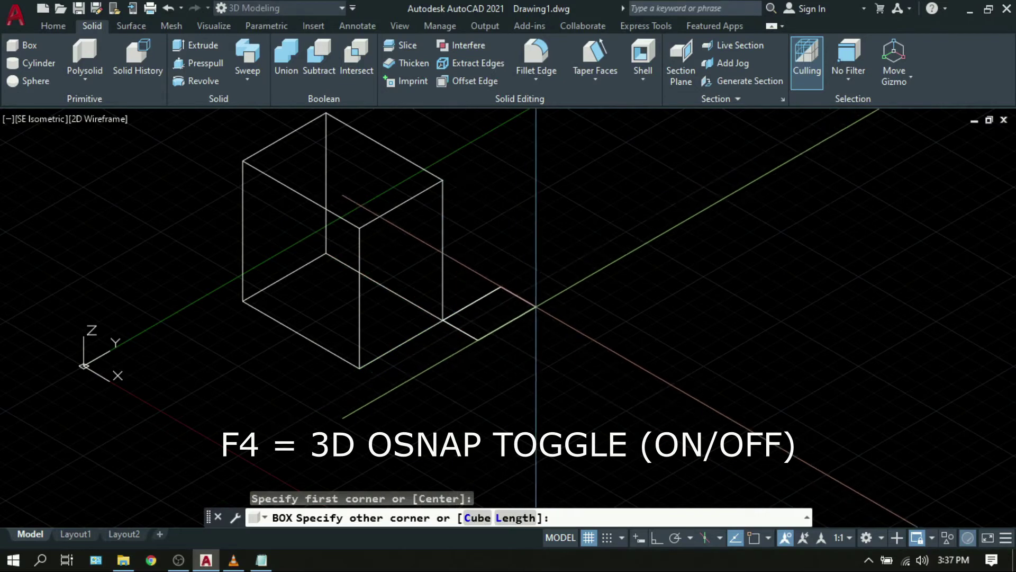
key("F4")
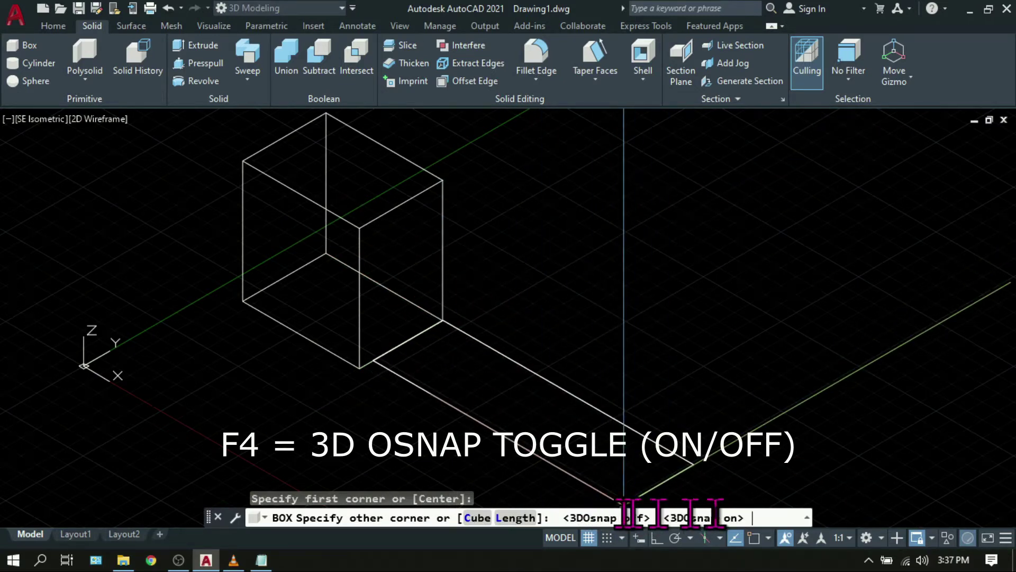
left_click(488, 249)
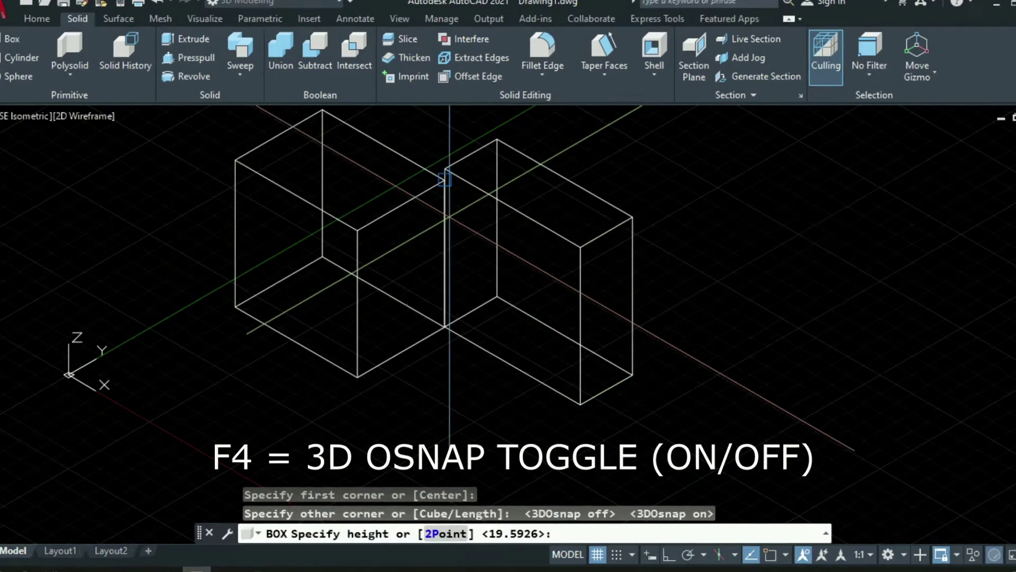
left_click(470, 180)
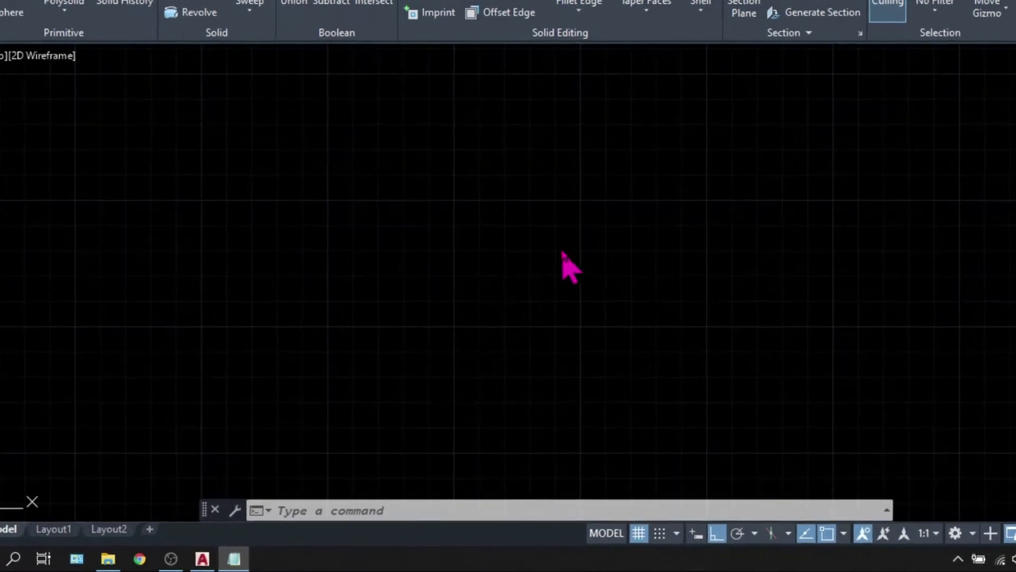
Change the SNAPSTYL system variable to the isometric snap style
type("s")
type("naps")
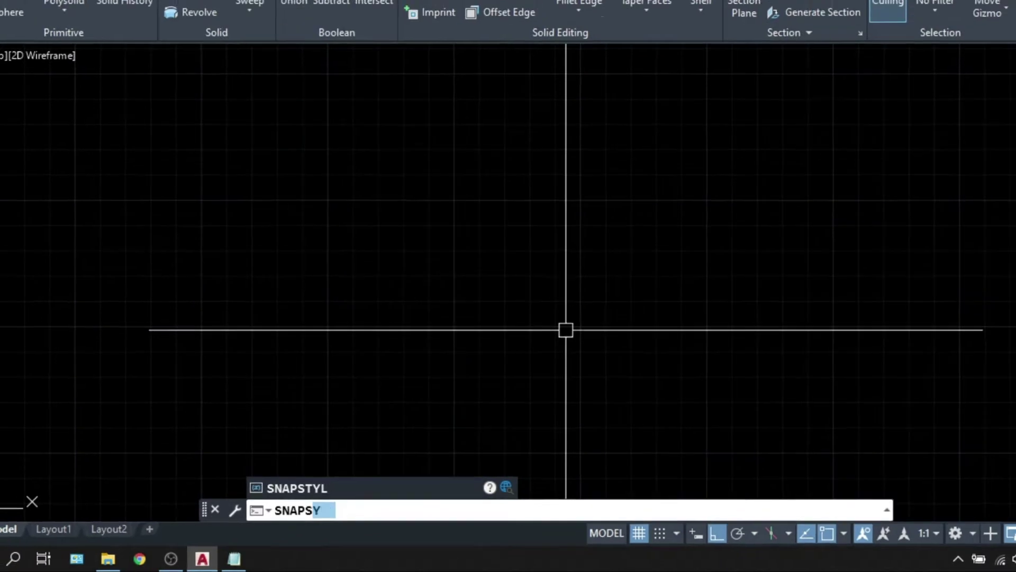
type("tyl")
key("Return")
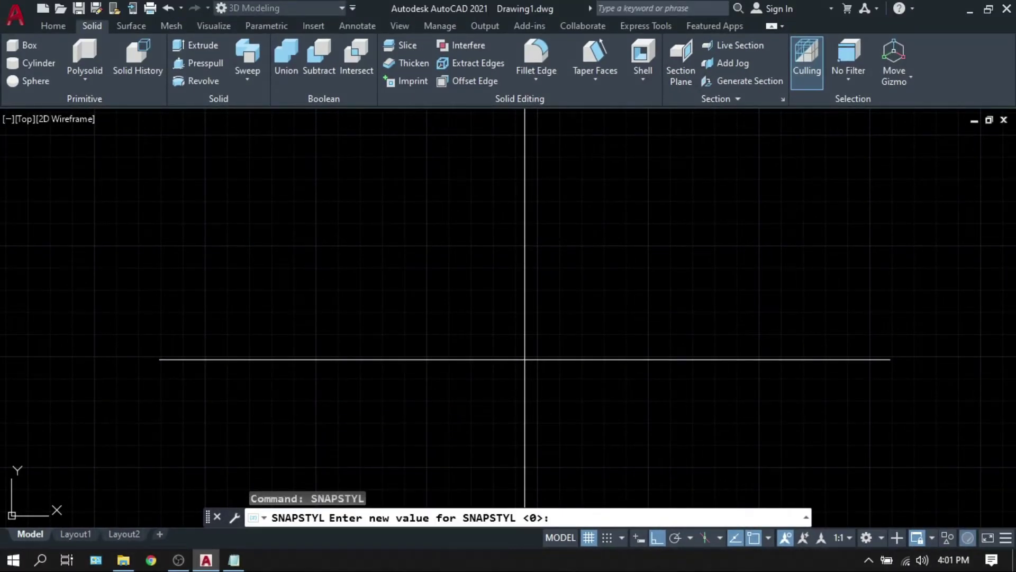
key("Return")
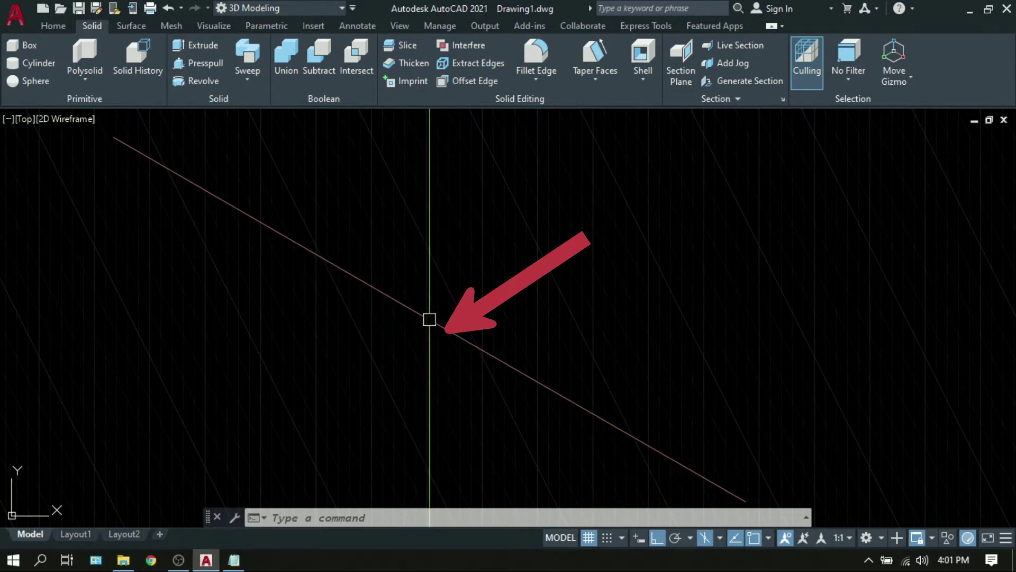
mouse_move(429, 325)
middle_mouse_down()
mouse_move(413, 376)
mouse_move(435, 340)
mouse_move(161, 354)
mouse_move(445, 219)
mouse_move(860, 245)
mouse_move(715, 168)
mouse_move(250, 236)
mouse_move(401, 363)
mouse_move(738, 272)
mouse_move(501, 156)
mouse_move(363, 397)
mouse_move(391, 354)
mouse_move(383, 310)
mouse_move(326, 272)
mouse_move(370, 256)
mouse_move(399, 271)
middle_mouse_up()
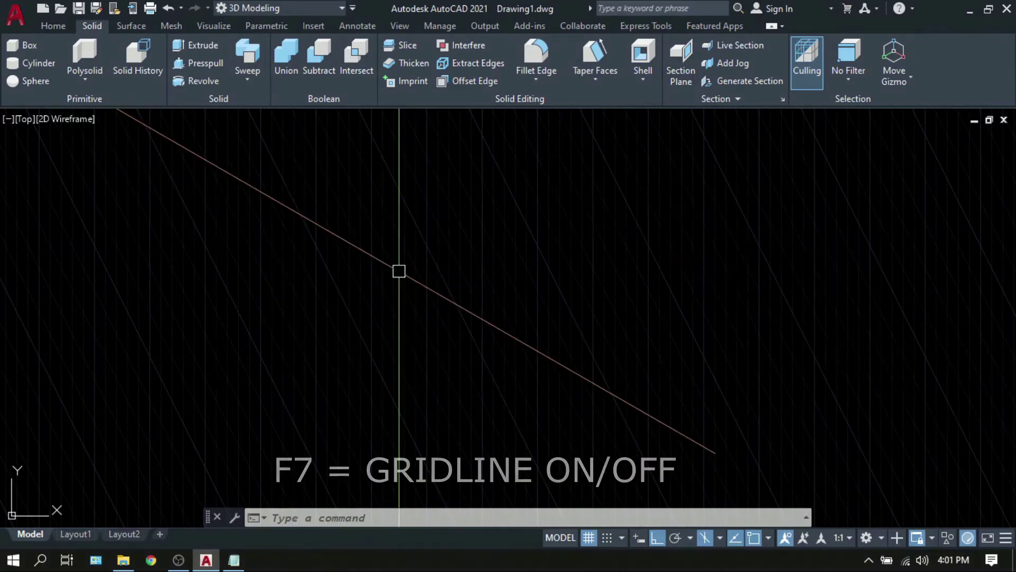
Switch the grid display off, on again, and finally off
key("F7")
key("F7")
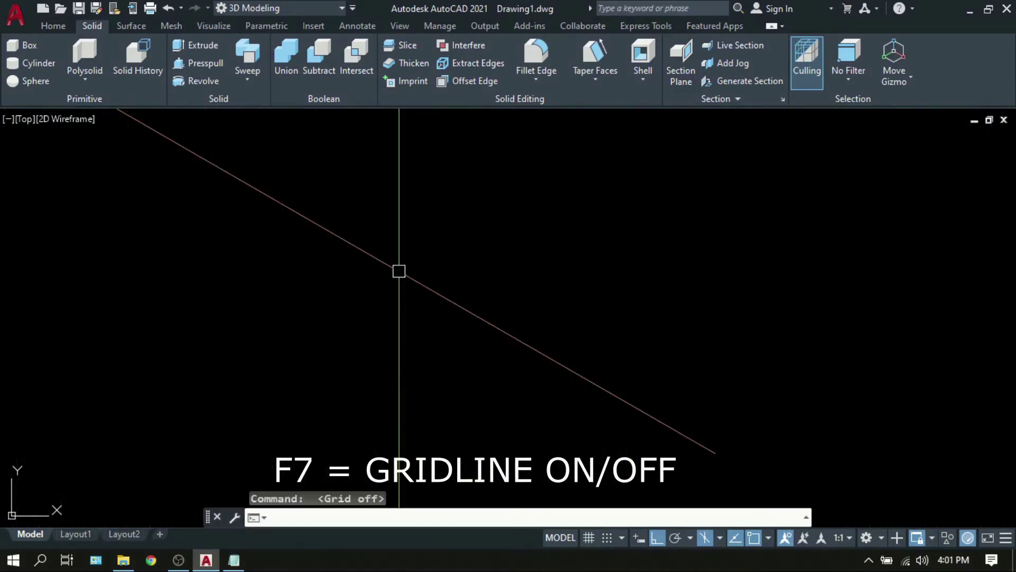
key("F7")
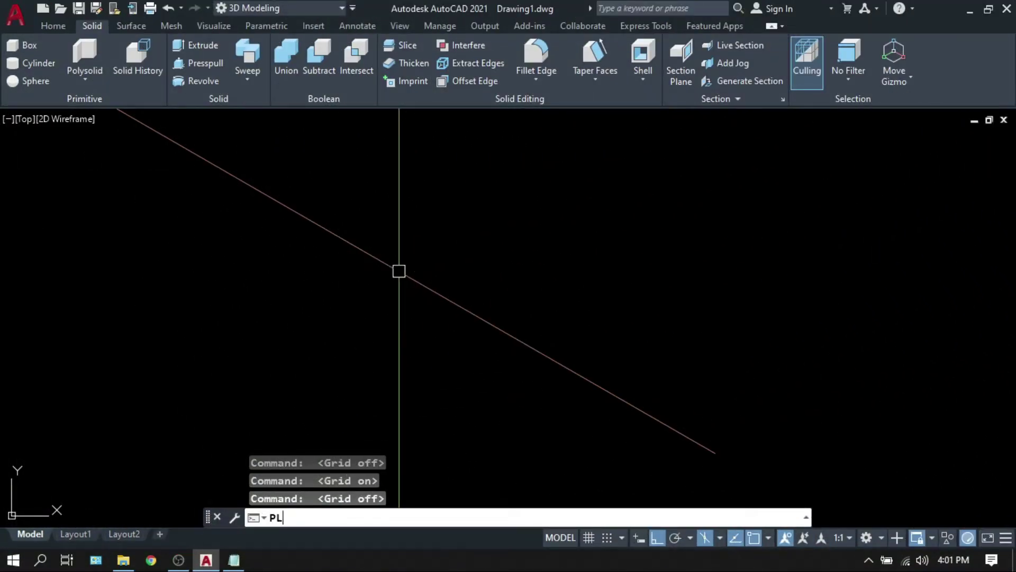
Start a polyline in the empty drawing area and switch Ortho mode off and back on before placing its second point
key("Return")
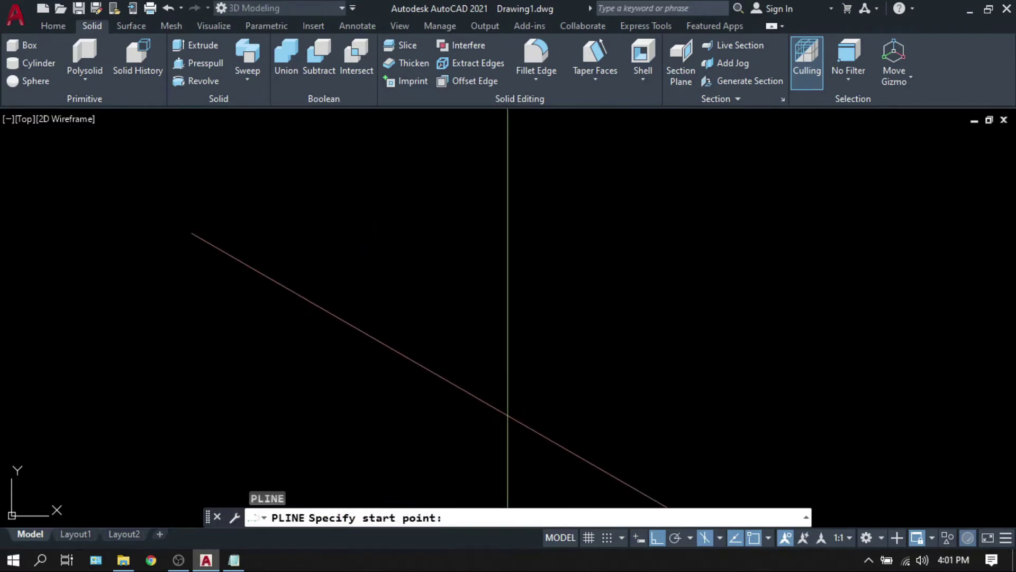
left_click(485, 412)
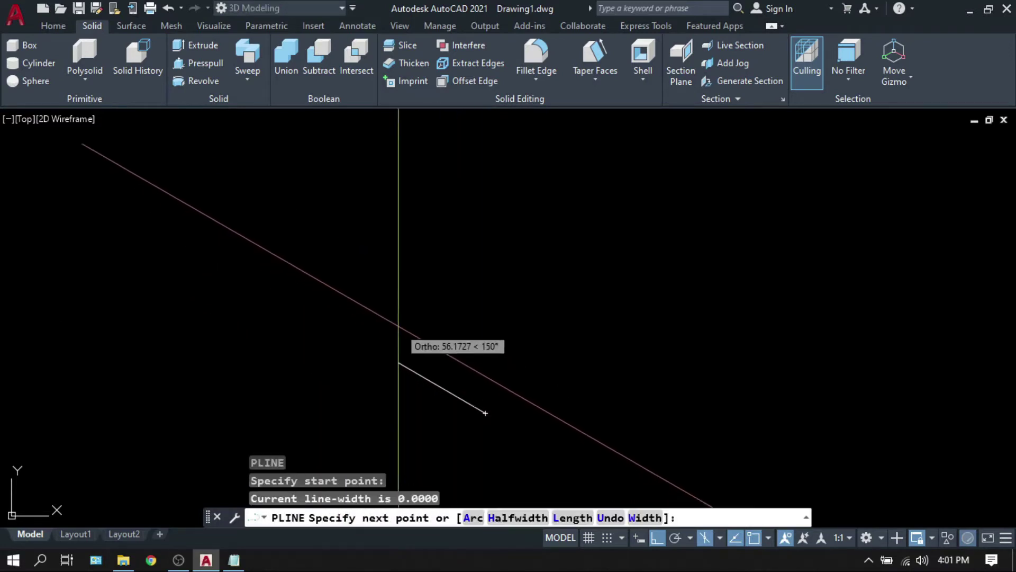
key("F8")
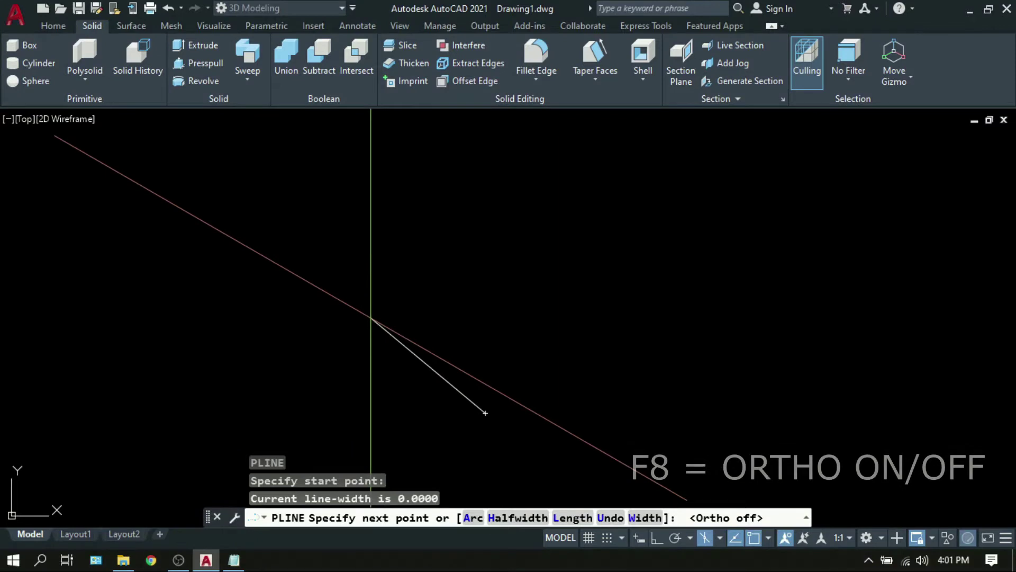
key("F8")
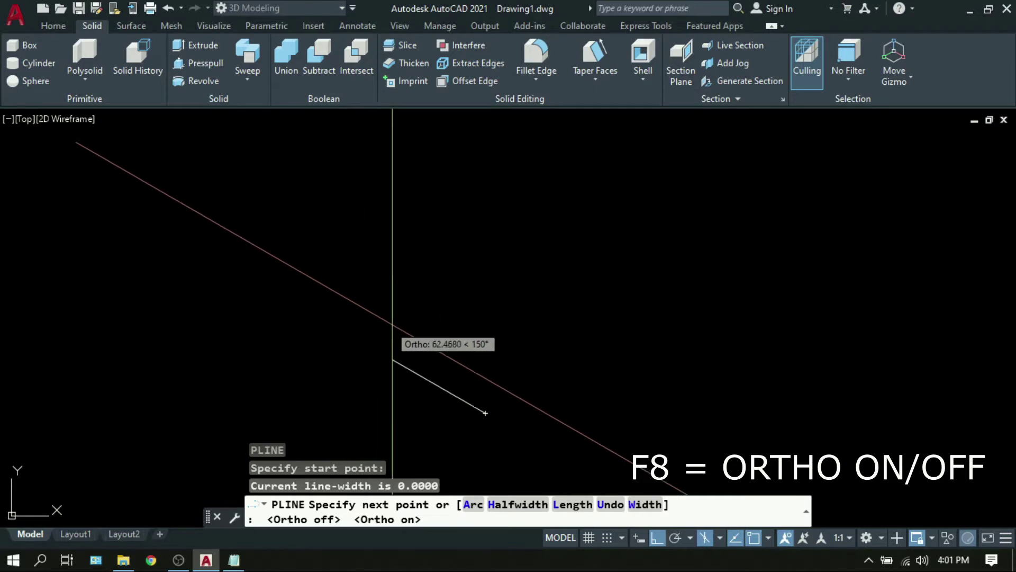
scroll(484, 412, "up", 1)
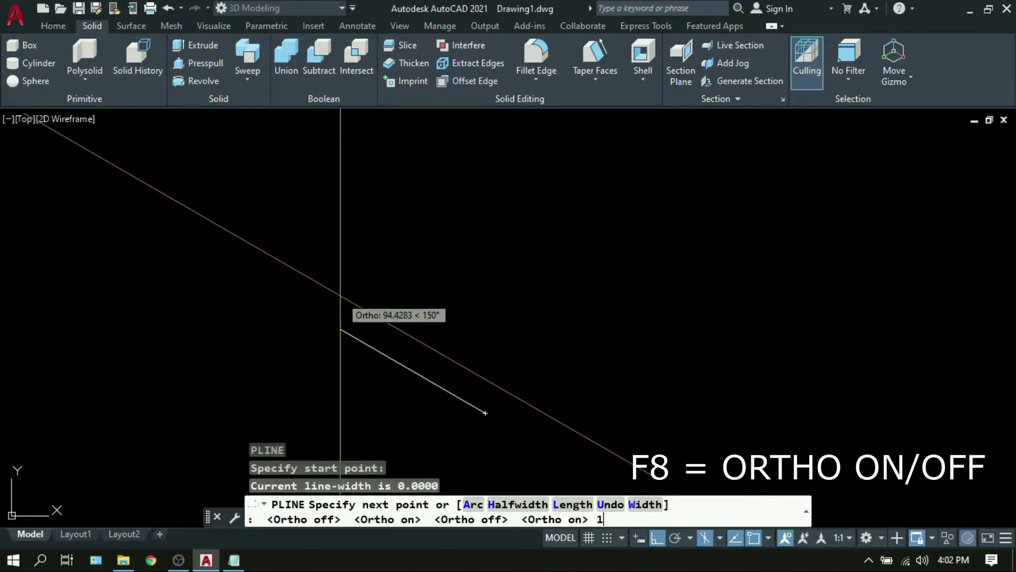
Continue the polyline with Ortho on to form the cube's left isometric face, using 100-unit sides
type("00")
key("Return")
scroll(292, 342, "down", 4)
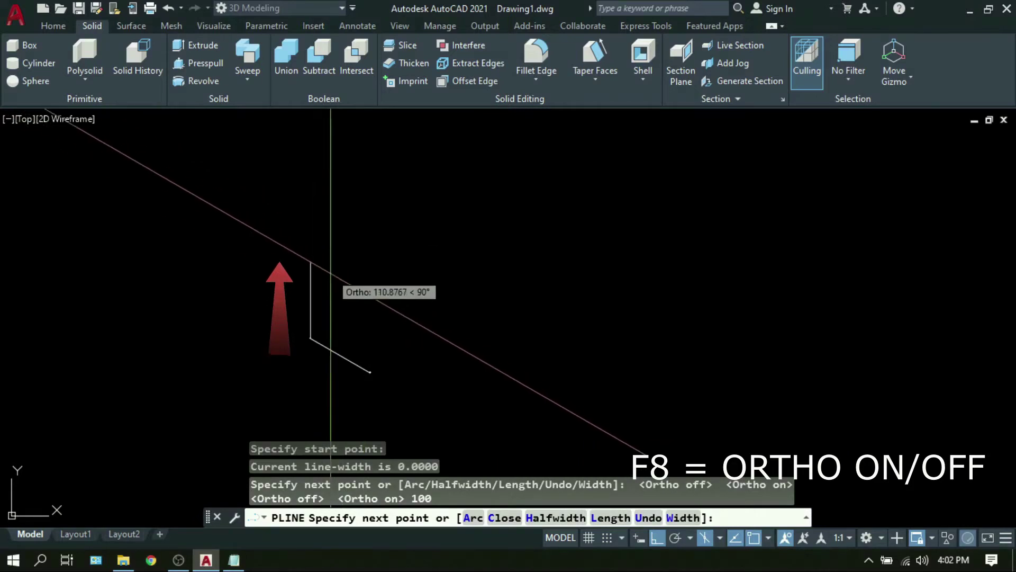
type("100")
key("Return")
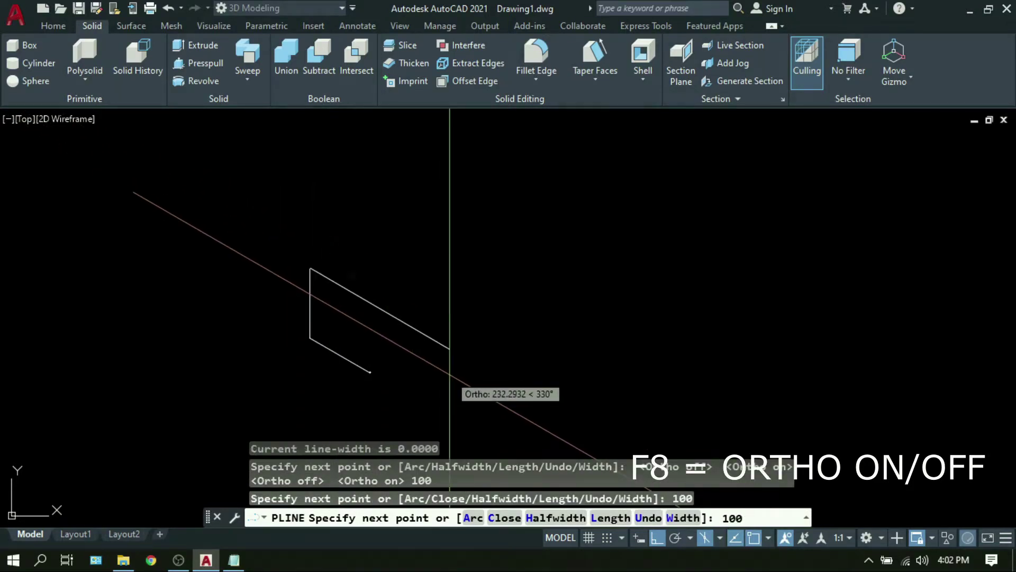
key("Return")
type("100")
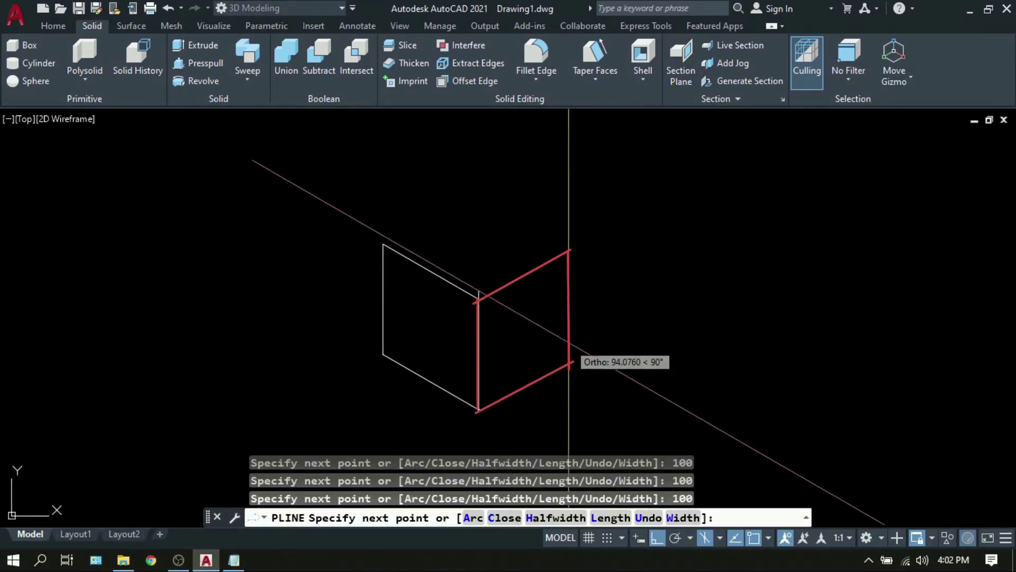
Add the cube's right isometric face to the same polyline with 100-unit sides, switching to the Top and Right isoplanes, and end at the shared upper corner
middle_click_drag(509, 363, 486, 349)
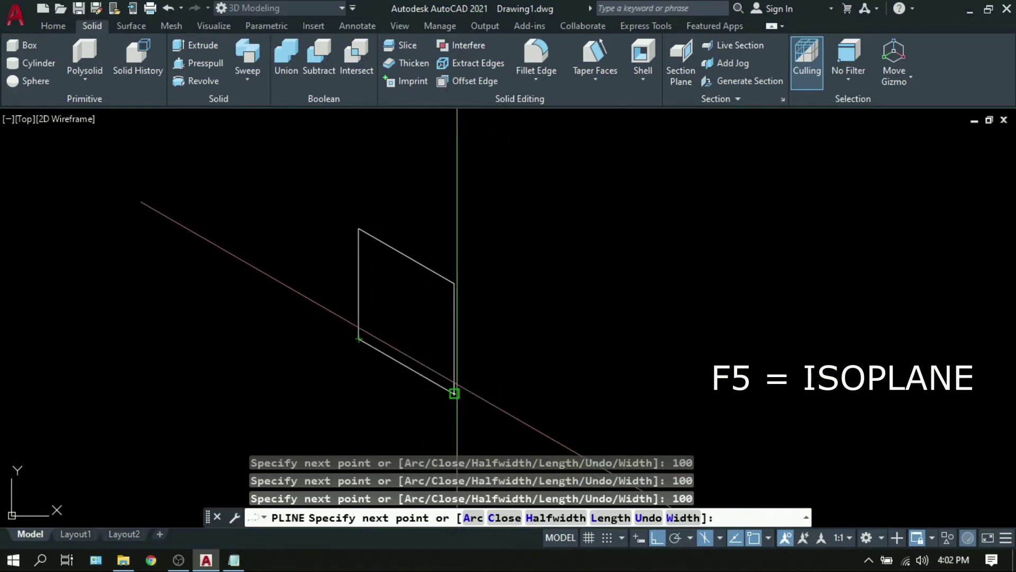
key("F5")
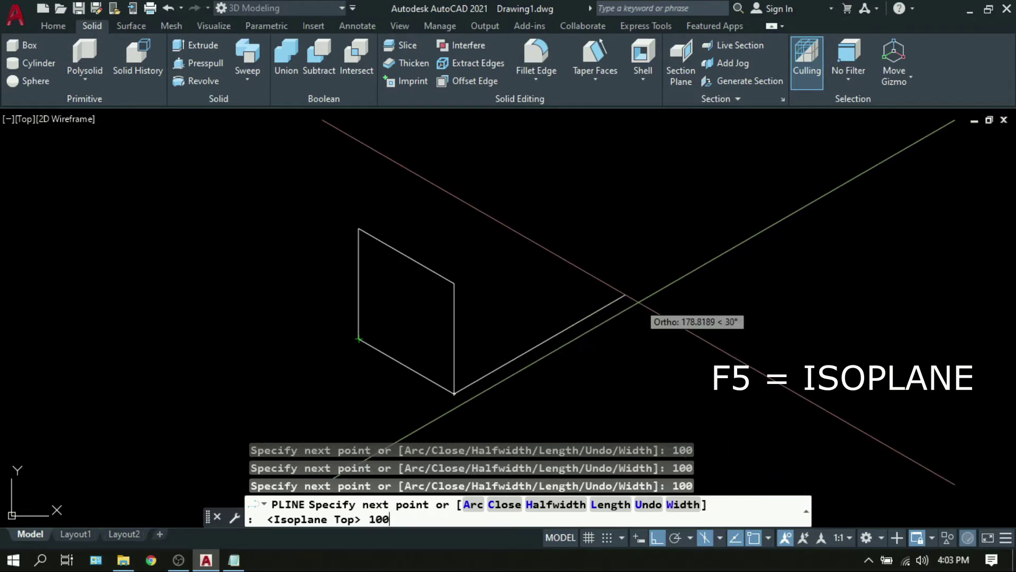
type("100")
key("Return")
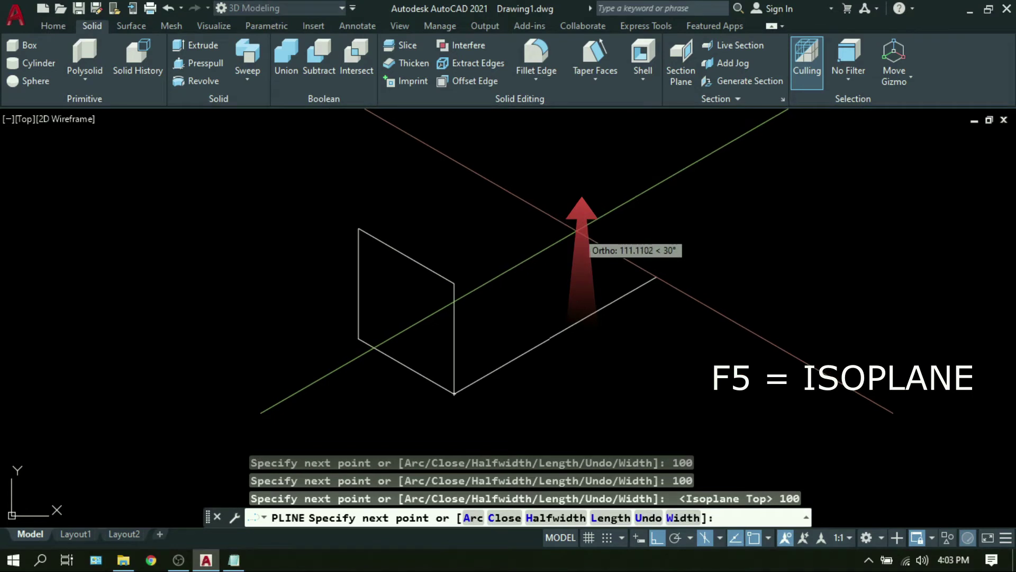
key("F5")
type("10")
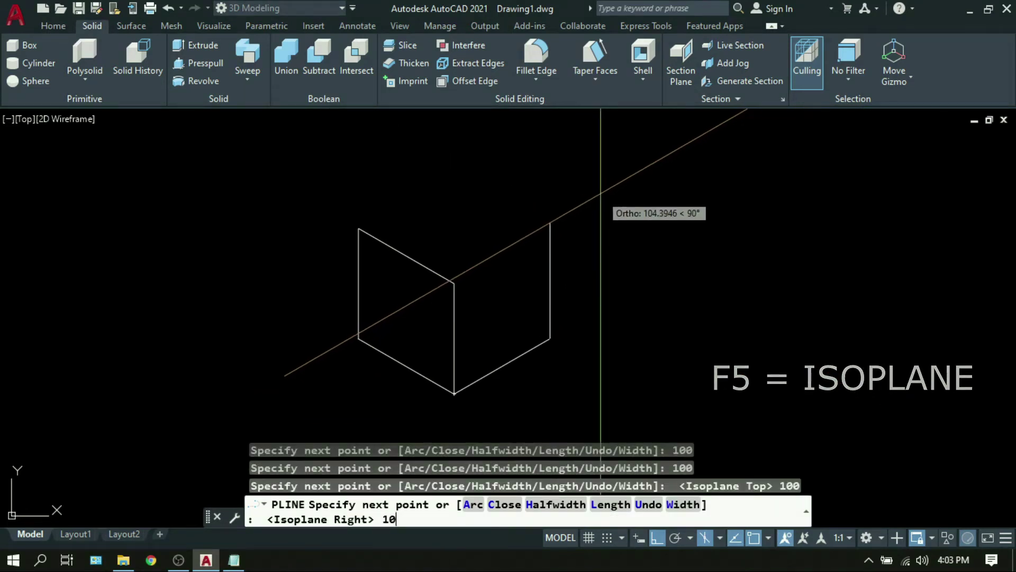
type("0")
key("Return")
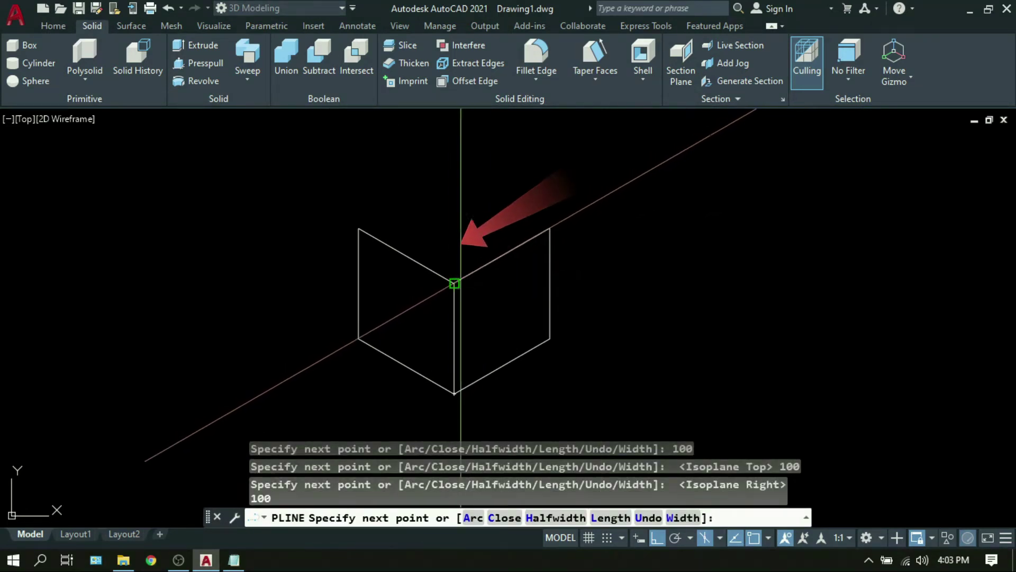
middle_click_drag(469, 247, 481, 272)
key("Return")
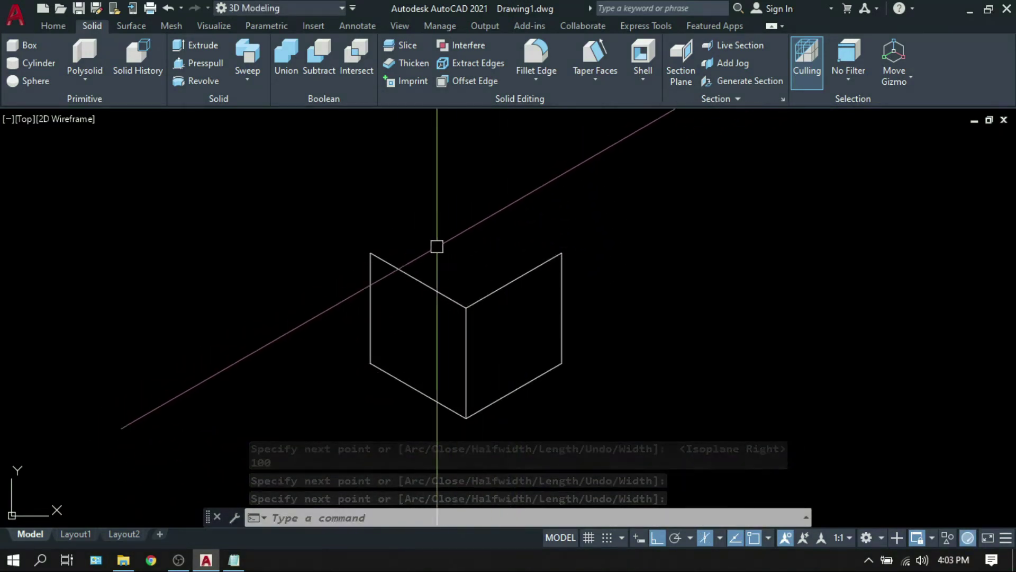
Close the cube's top with a polyline running 100 units from the left face's outer upper corner, switching isoplane and ending at the right face's outer upper corner
type("PL")
key("Return")
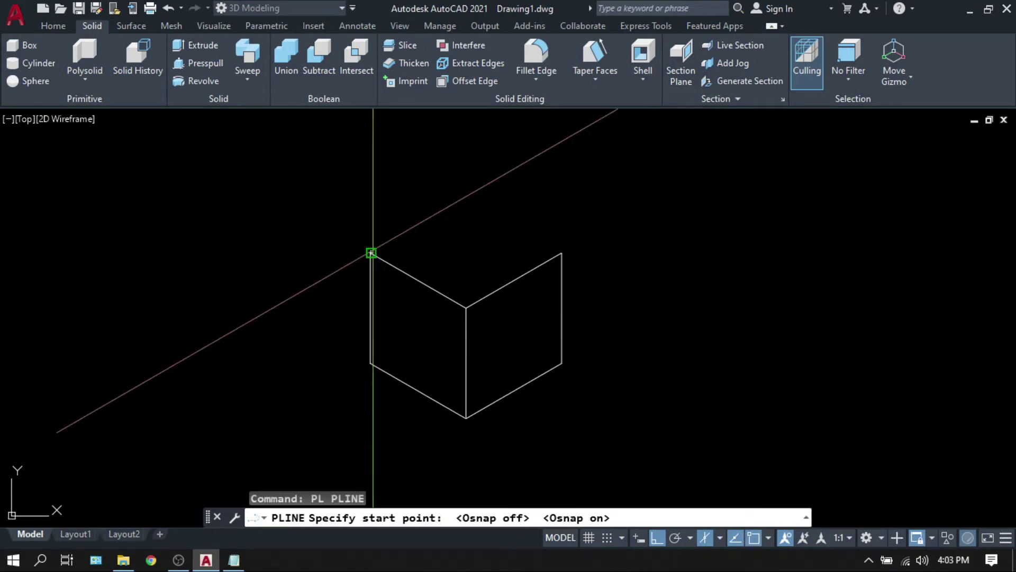
left_click(371, 253)
type("100")
key("Return")
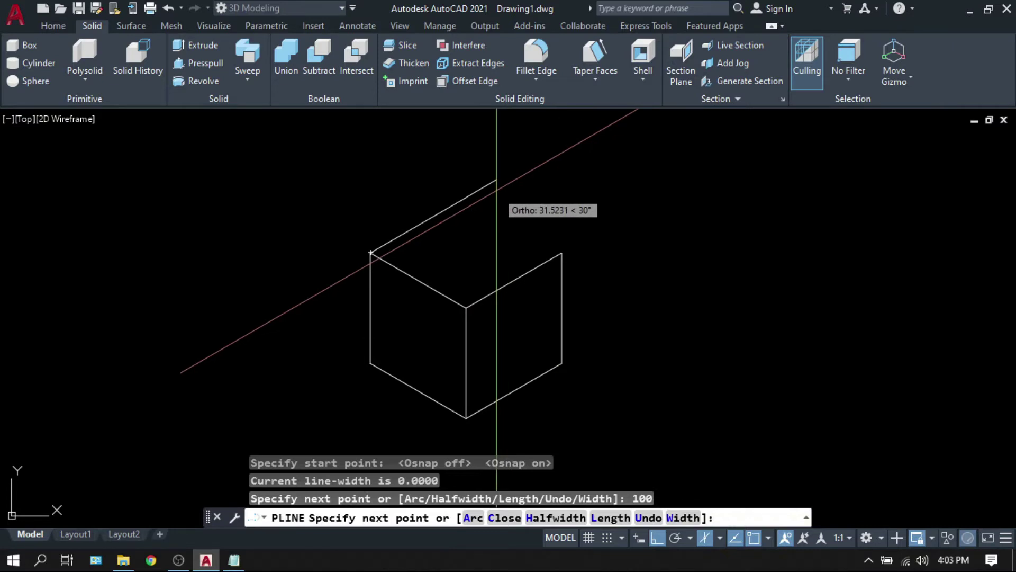
key("F5")
left_click(561, 253)
key("Return")
middle_click_drag(561, 253, 461, 240)
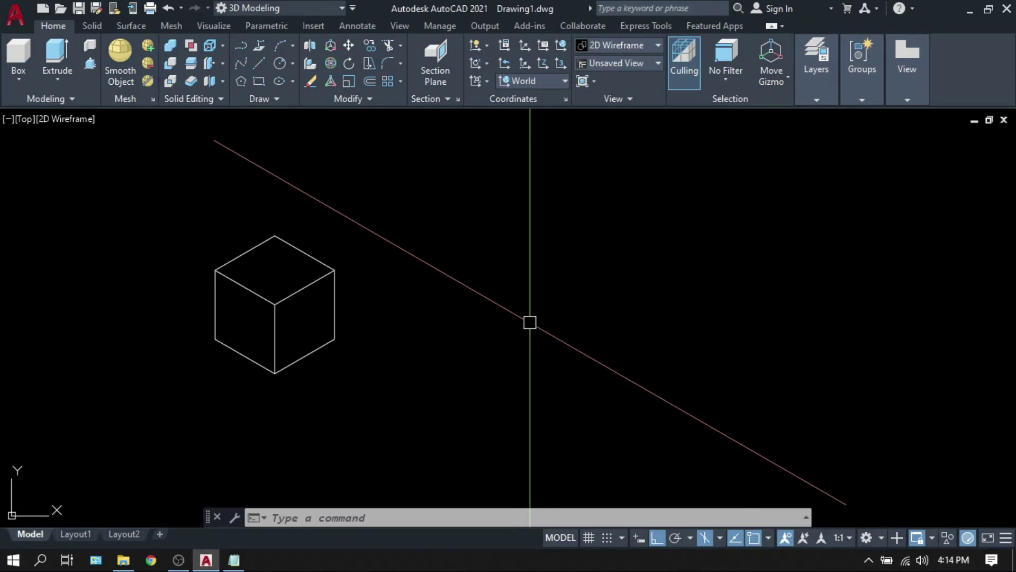
Call up the SNAPSTYL system variable
type("SNAPSTYL")
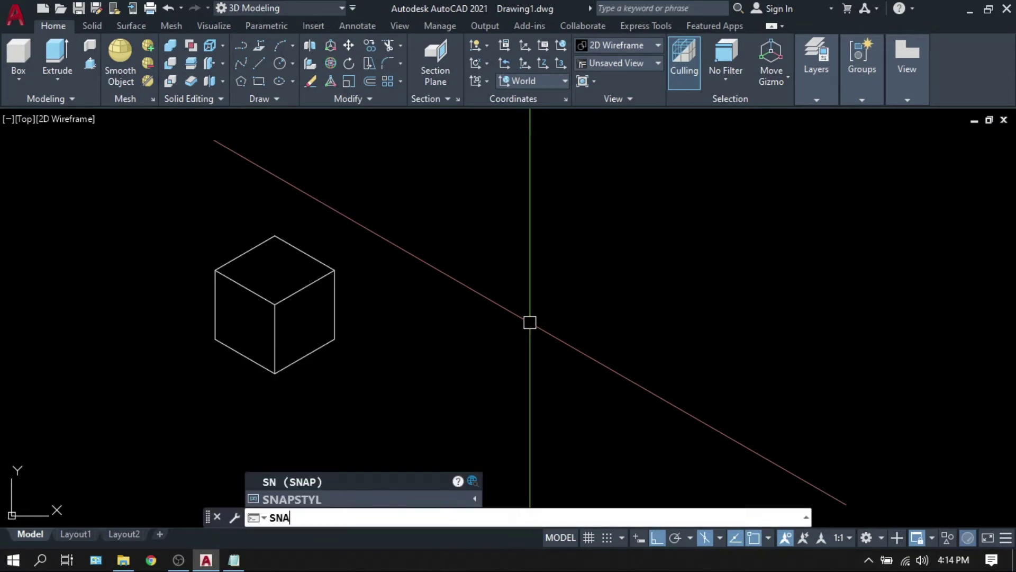
key("Return")
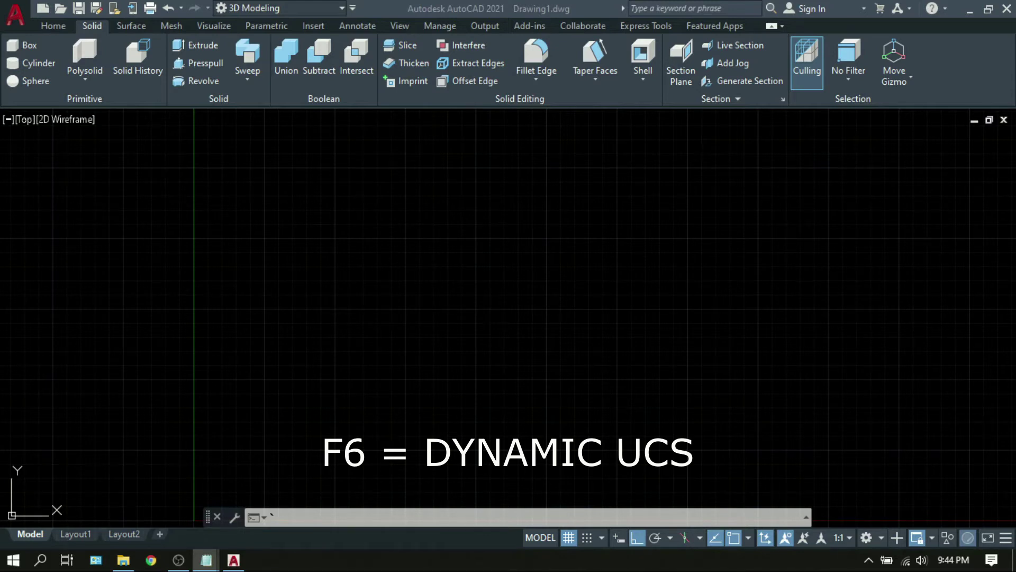
Set the empty drawing's viewport to the SE Isometric view
left_click(147, 309)
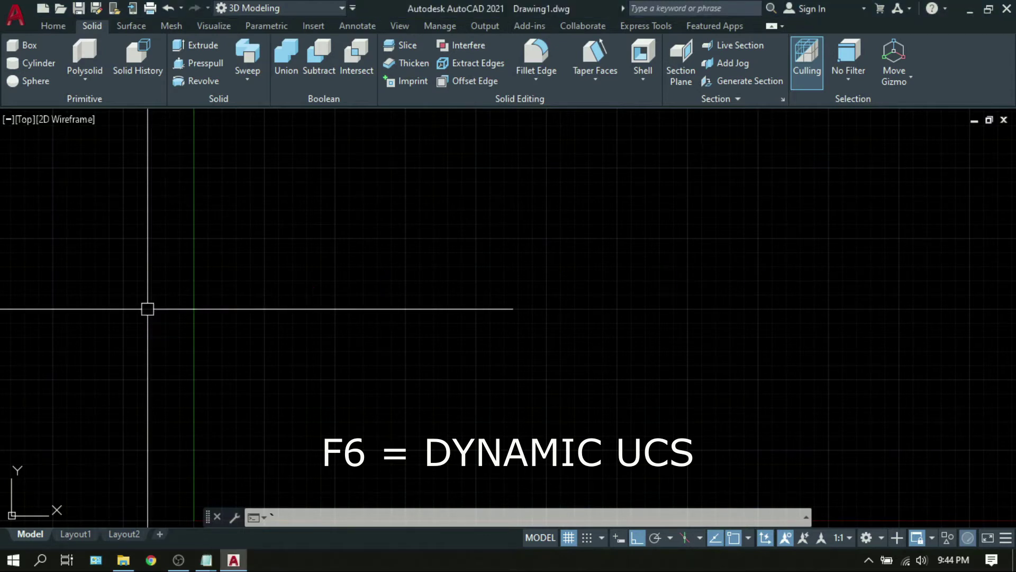
left_click(29, 121)
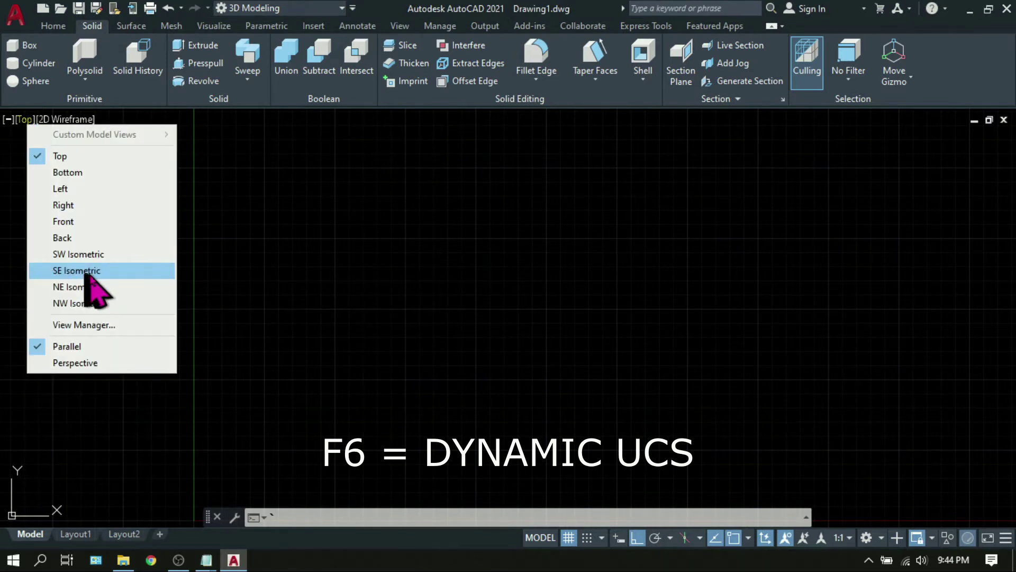
left_click(86, 271)
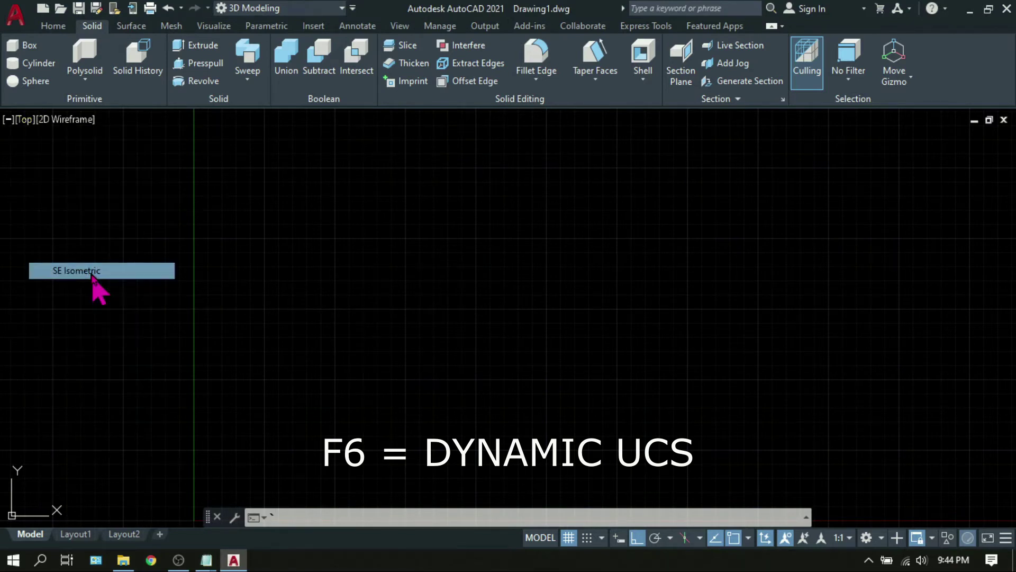
Draw a solid pyramid in the empty drawing with a base radius of about 3.9 and a height of about 9 units
left_click(86, 79)
left_click(87, 79)
left_click(98, 194)
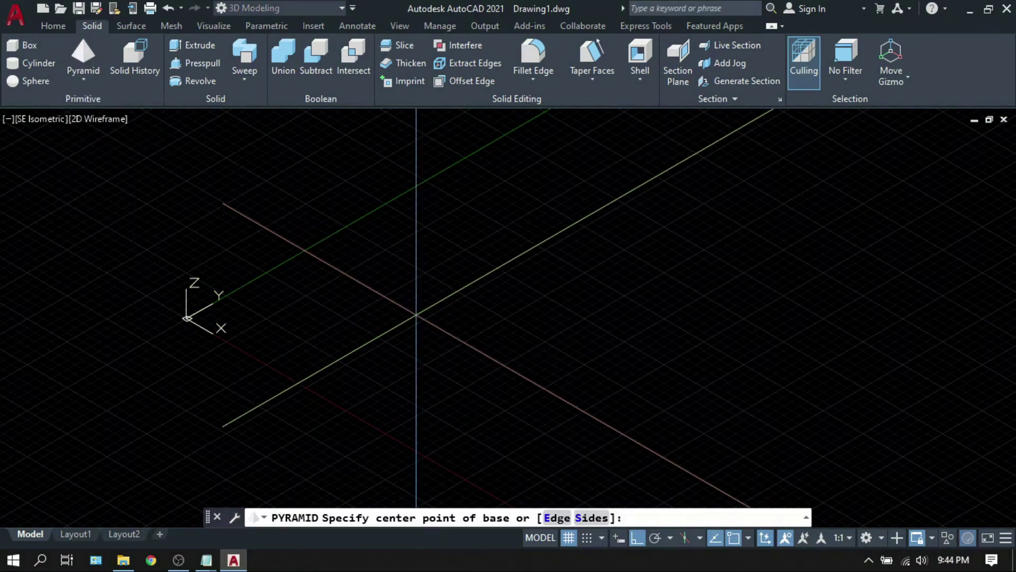
left_click(416, 315)
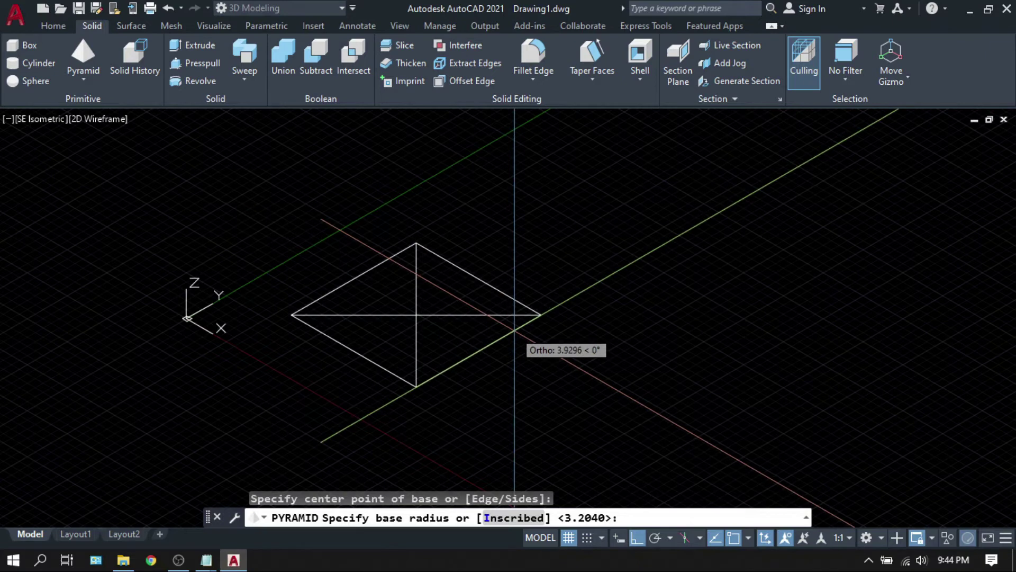
left_click(479, 352)
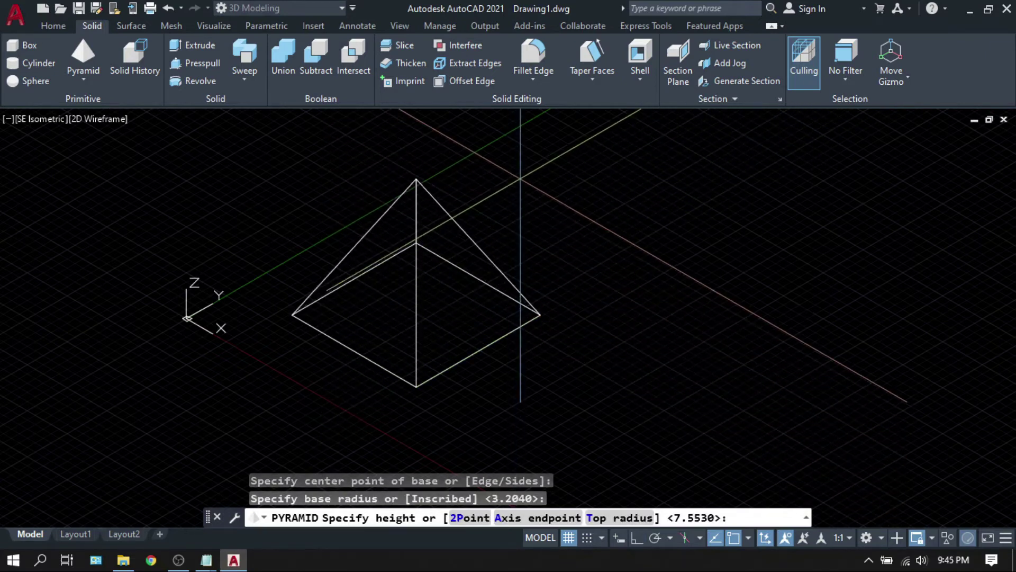
left_click(516, 248)
scroll(502, 245, "down", 2)
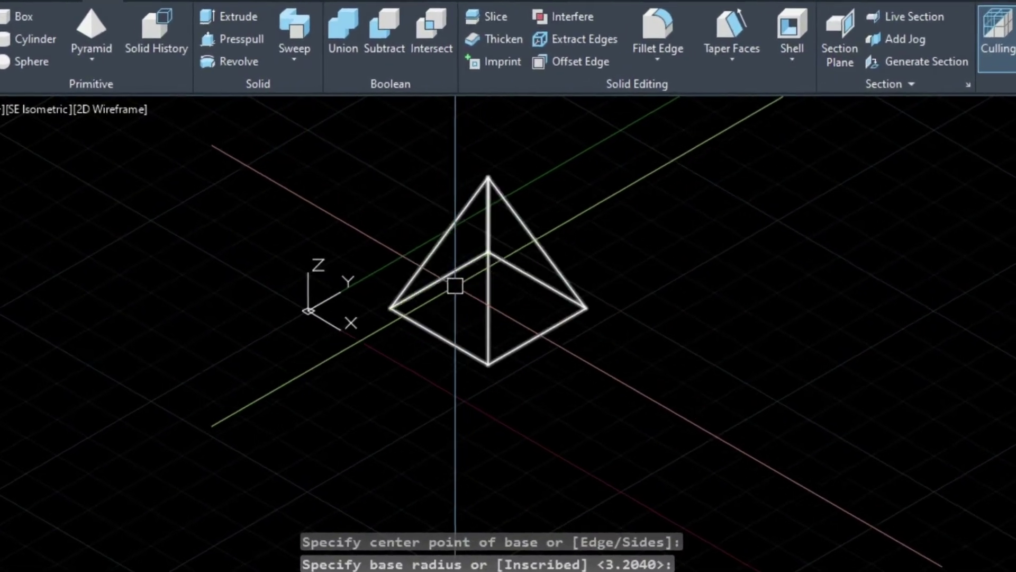
left_click(550, 310)
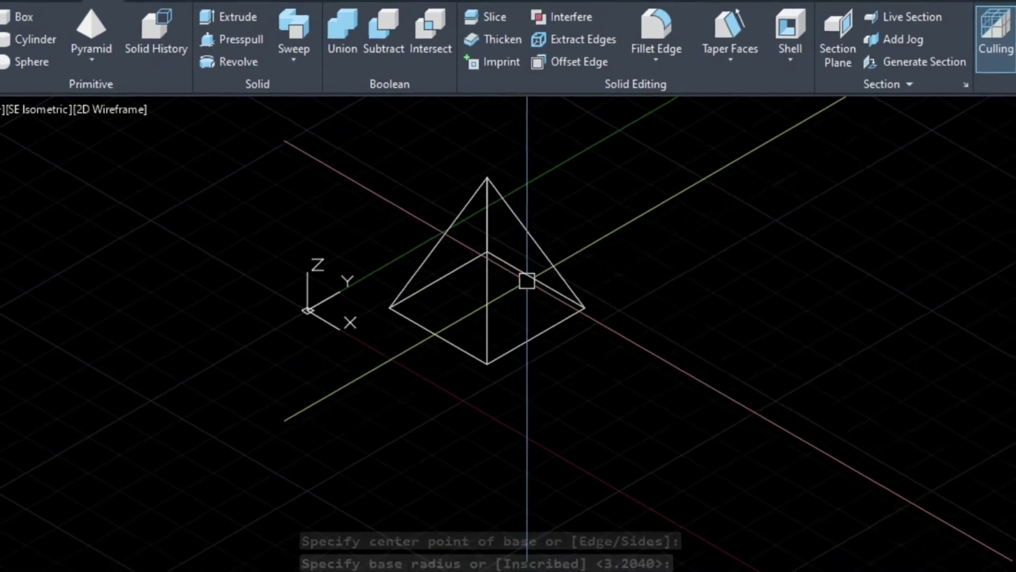
key("Return")
key("Return")
middle_click_drag(467, 276, 482, 303)
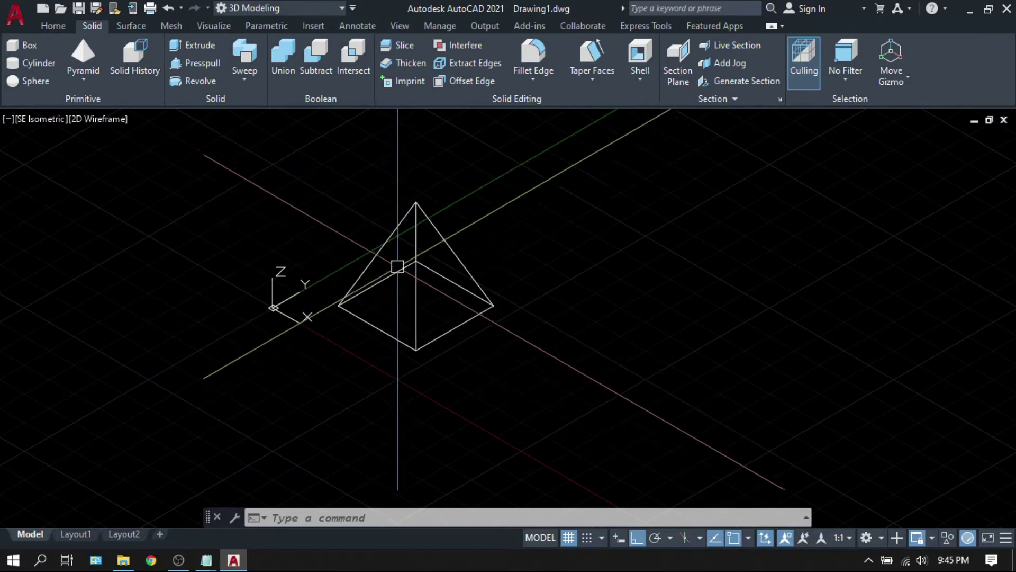
Draw a solid cylinder projecting outward from the pyramid's left sloping face, switching Dynamic UCS off and back on before placing its base
left_click(34, 65)
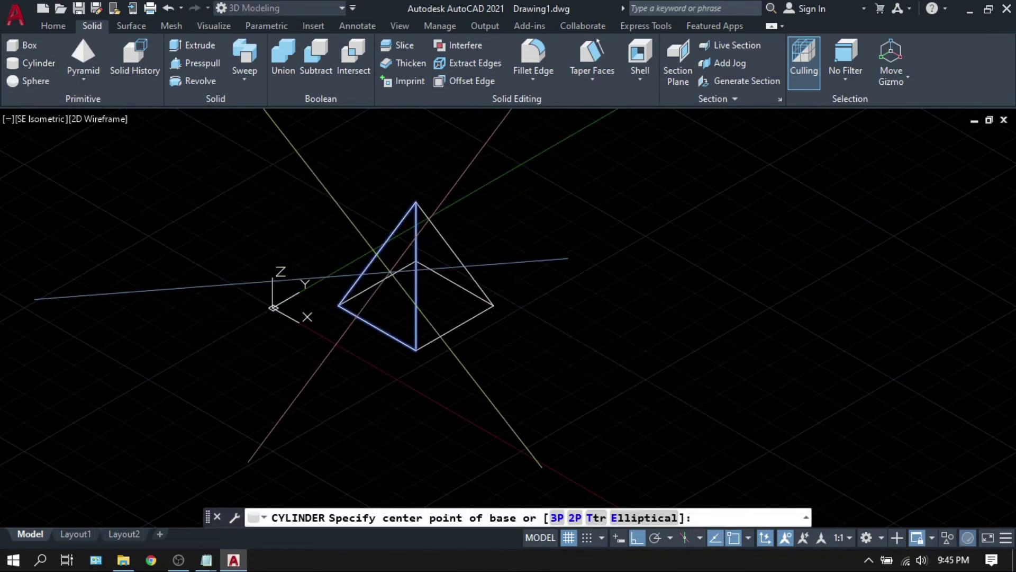
key("F6")
key("F6")
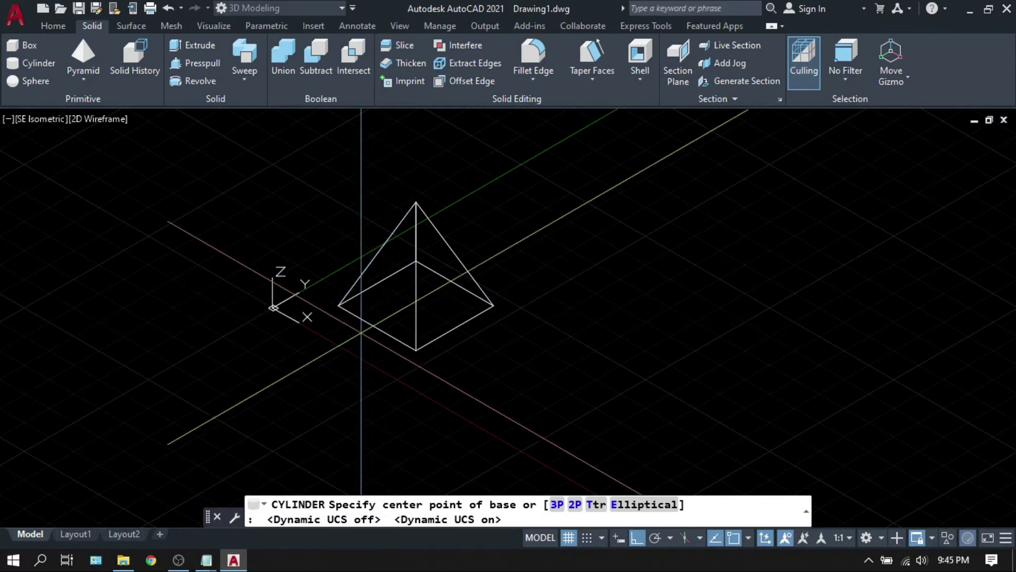
scroll(399, 261, "up", 5)
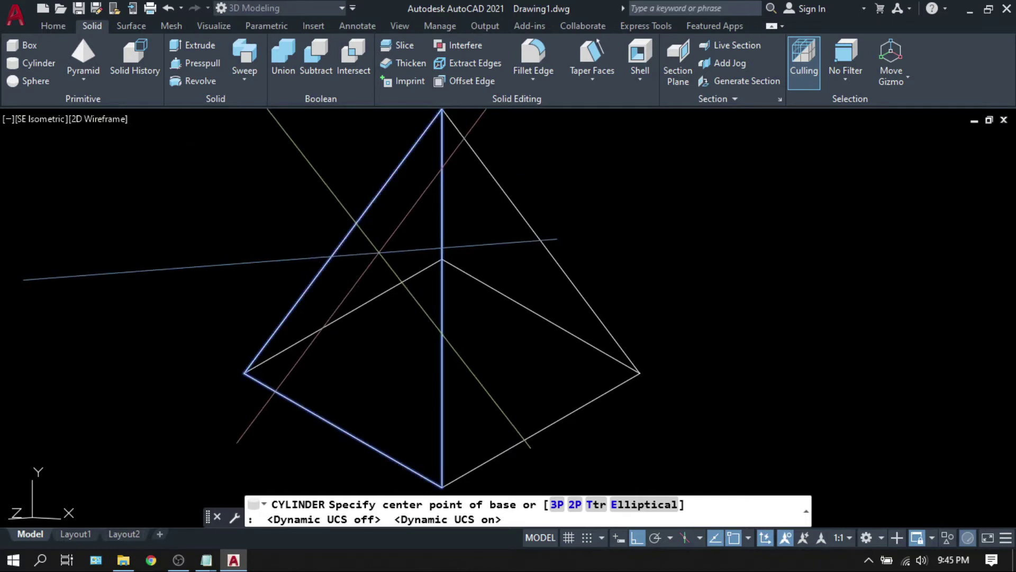
left_click(366, 331)
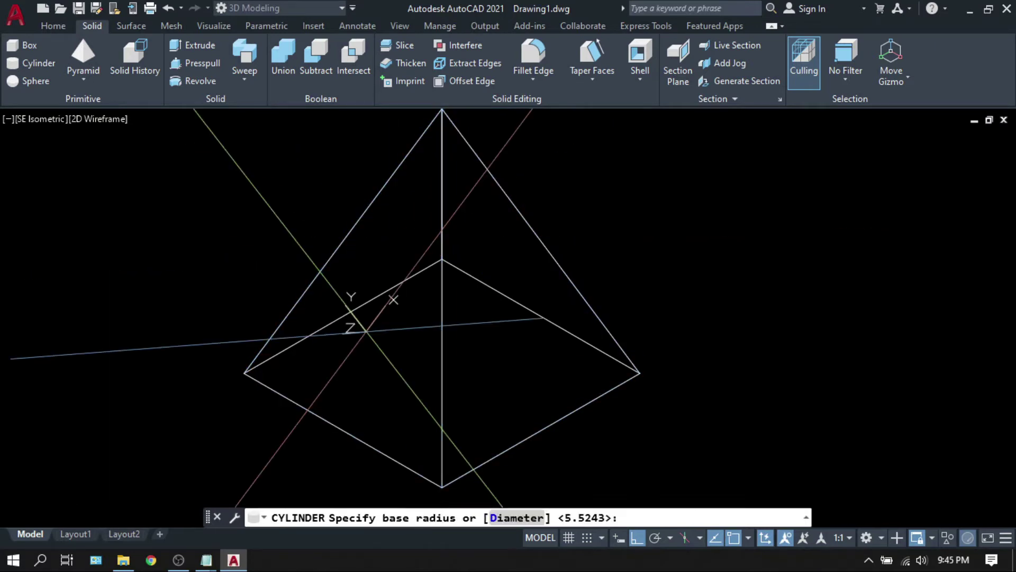
left_click(397, 316)
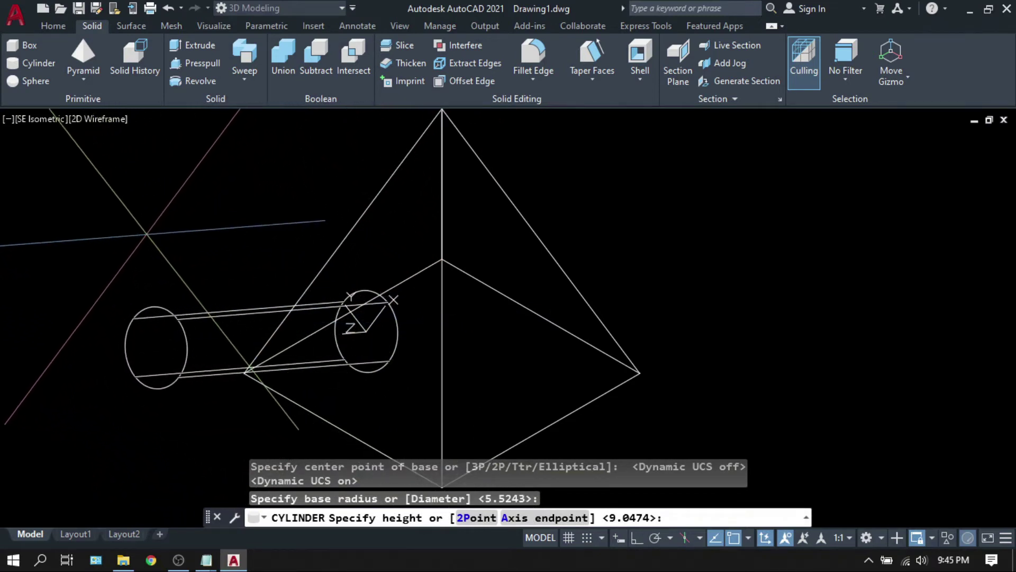
left_click(243, 185)
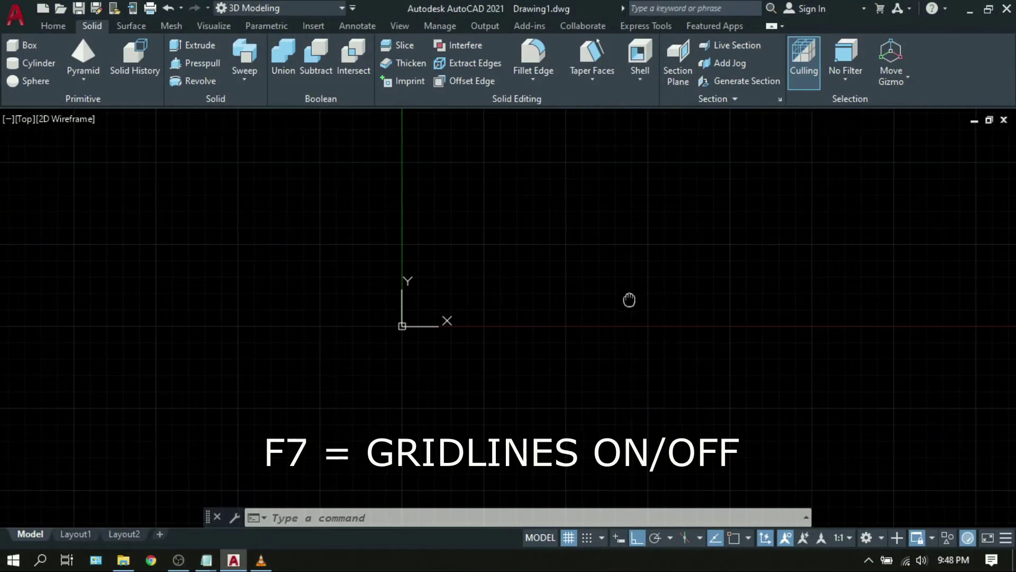
Switch the gridlines off, back on, and off again in the top view
middle_click_drag(630, 298, 393, 394)
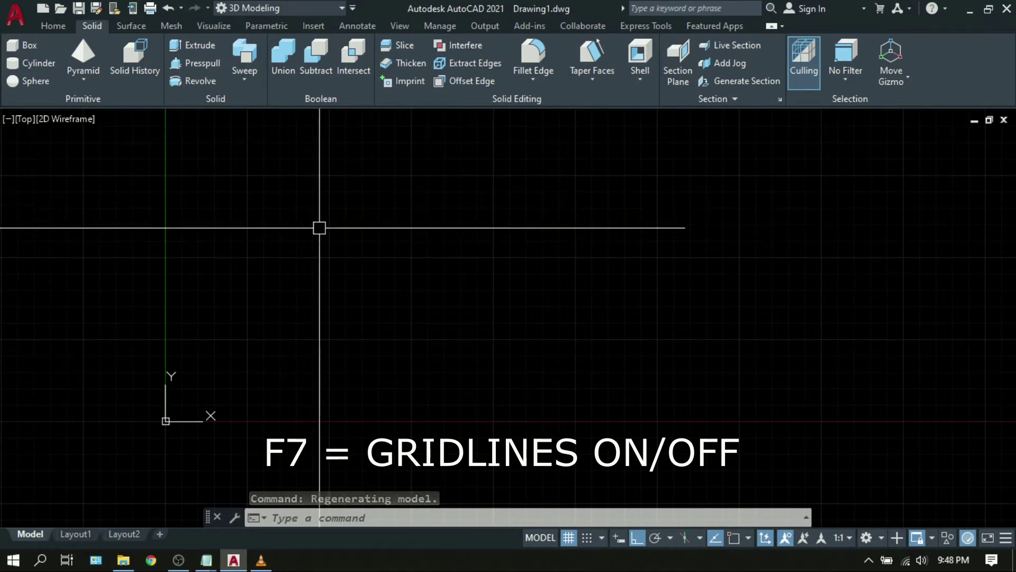
scroll(388, 288, "down", 1)
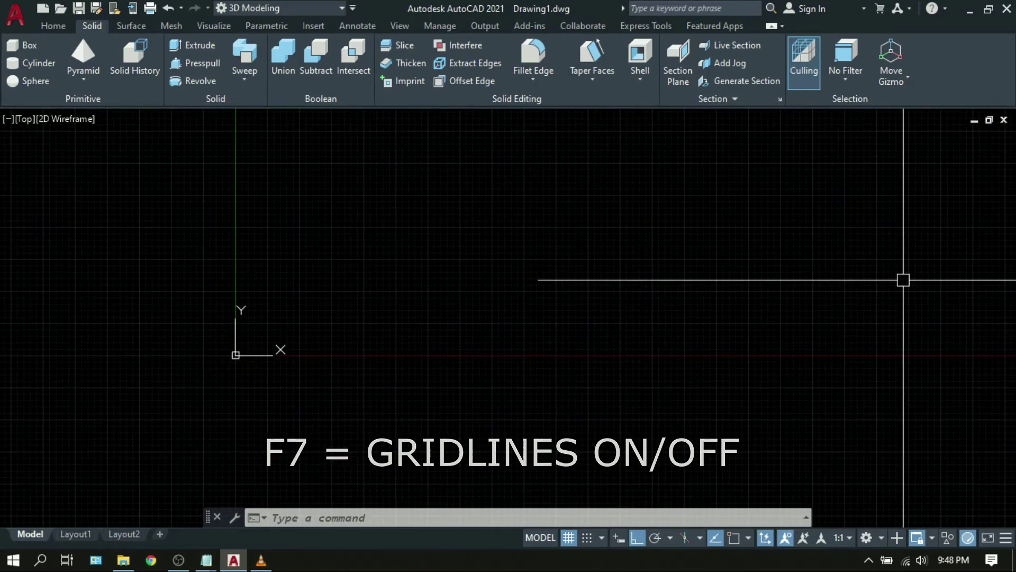
key("F7")
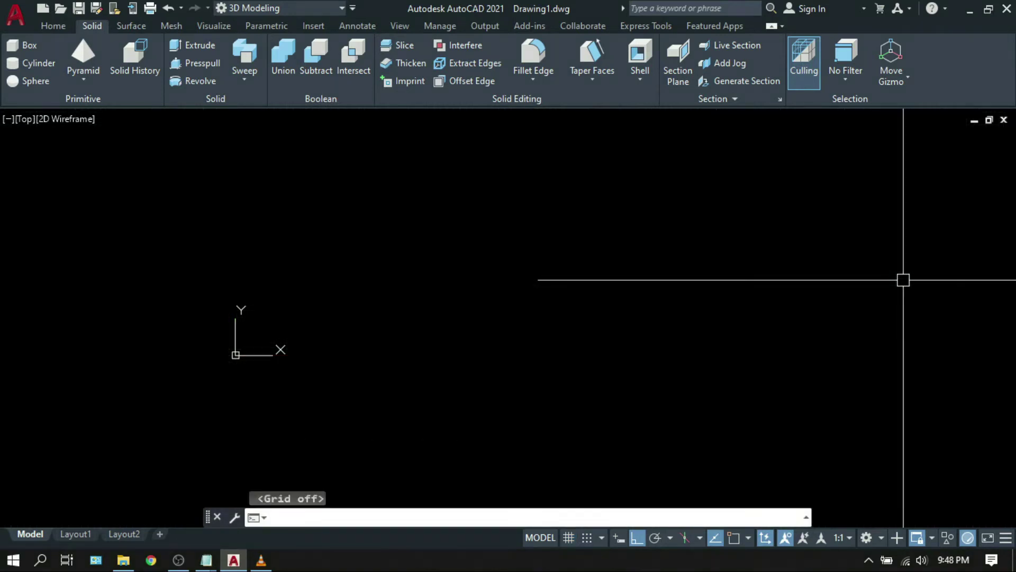
key("F7")
key("F7")
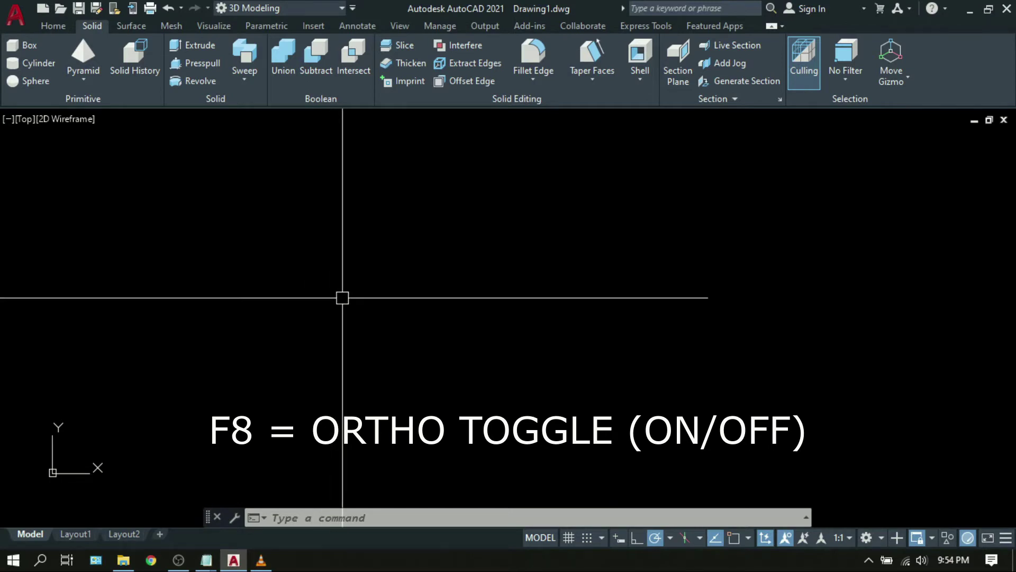
Draw a five-segment zigzag polyline in the empty drawing and switch Ortho mode on while the polyline is still active
type("PLINE Specify start point:")
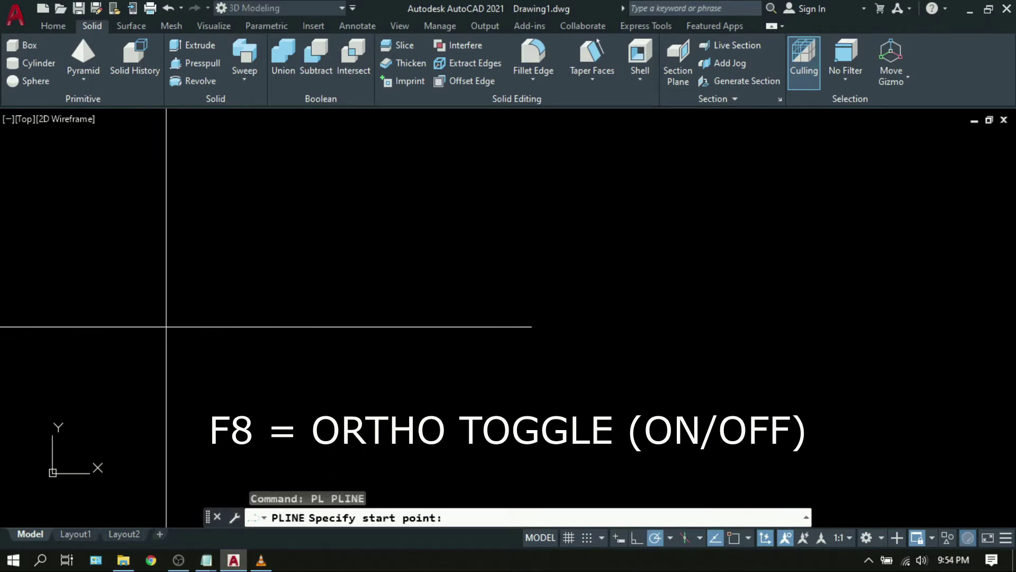
left_click(166, 321)
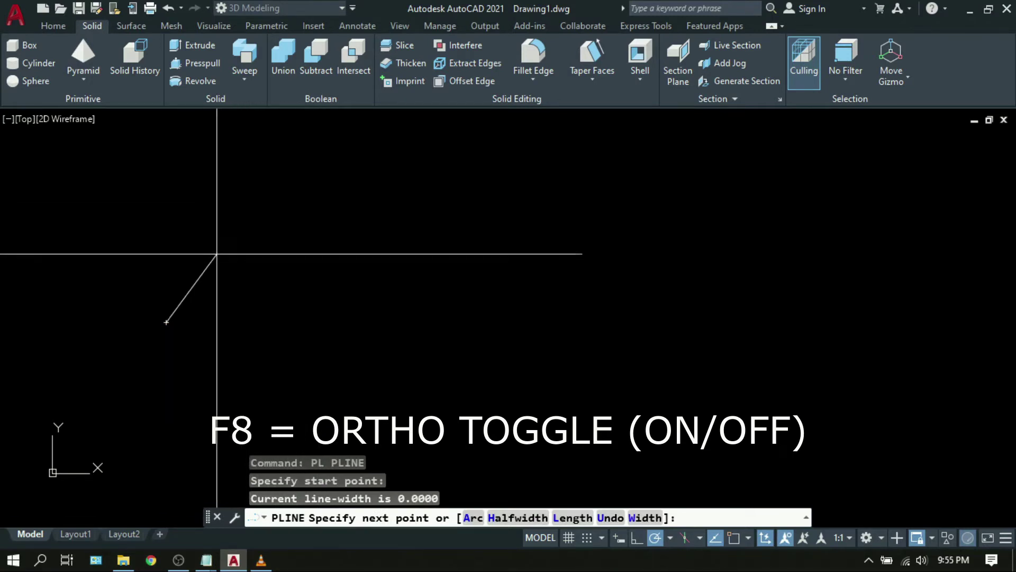
left_click(218, 254)
left_click(269, 370)
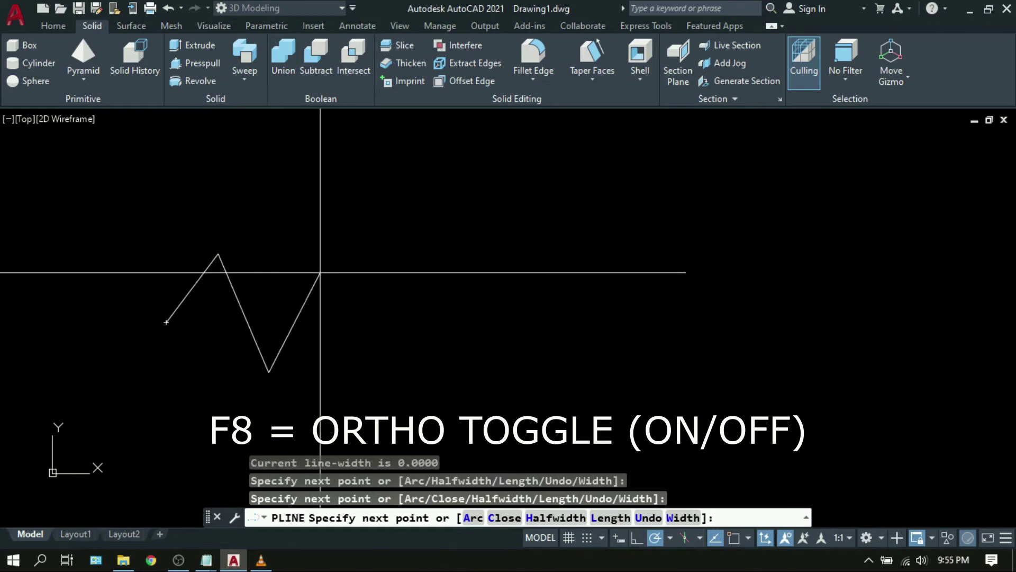
left_click(321, 262)
left_click(358, 374)
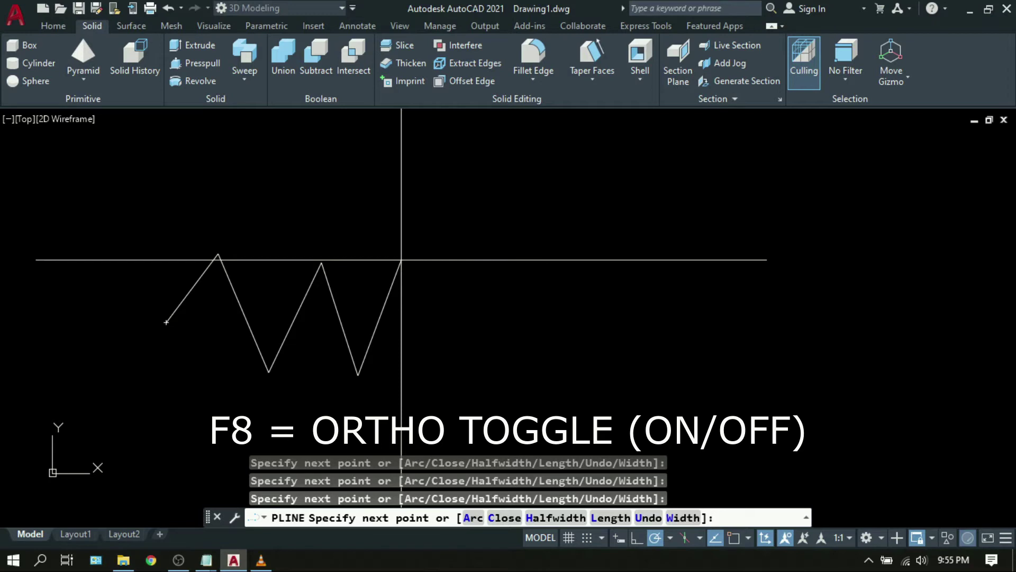
left_click(401, 259)
key("F8")
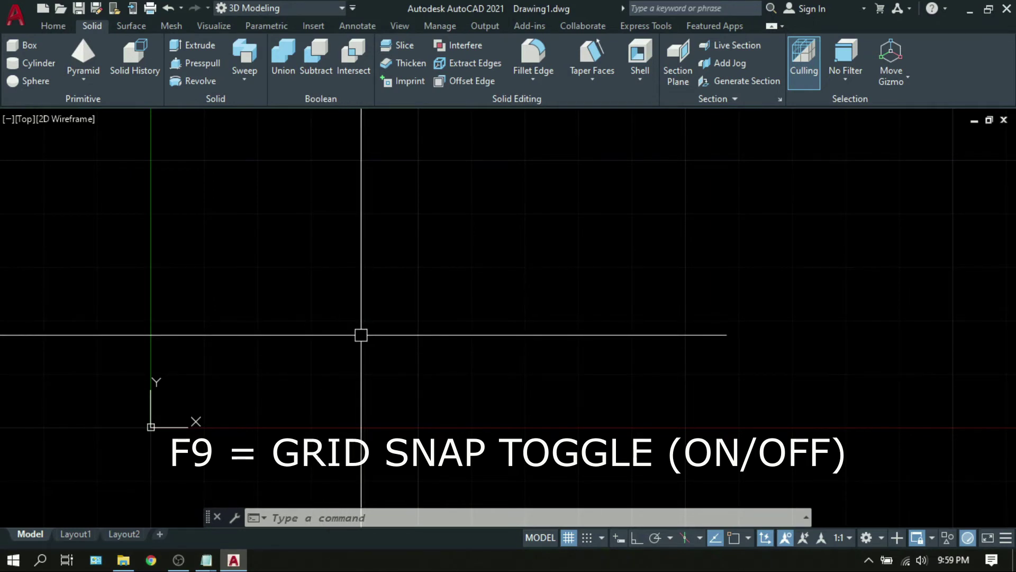
Draw a stepped pyramid-shaped polyline from 0,0,0 with grid snap on, and toggle snap off and back on after the last stair
type("PL")
key("Return")
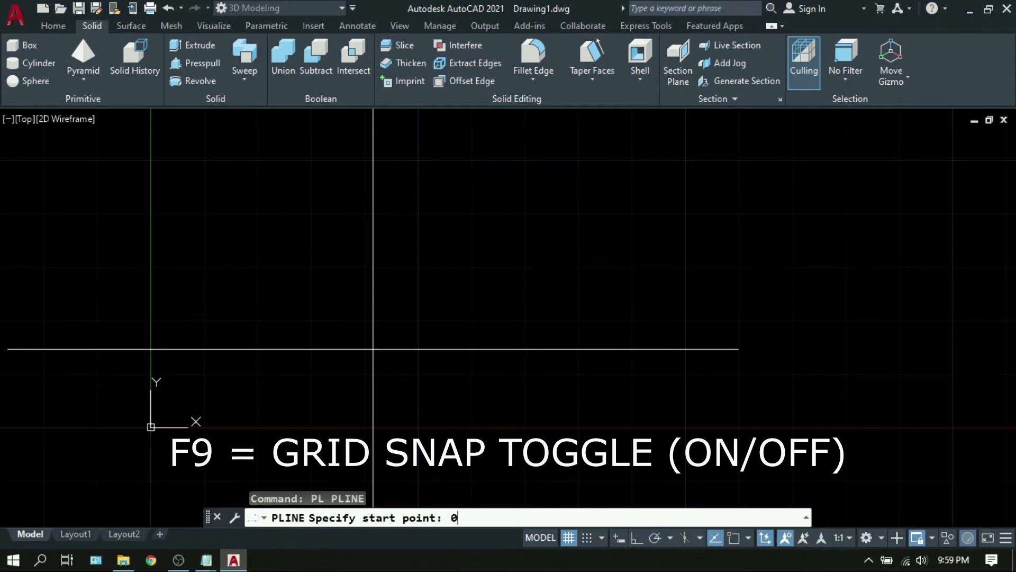
key("Return")
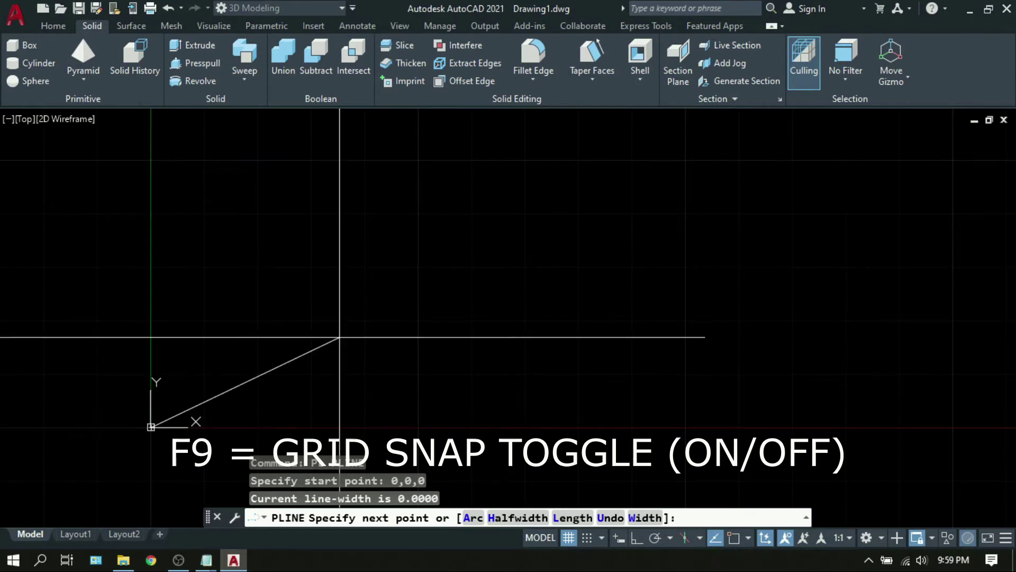
key("F9")
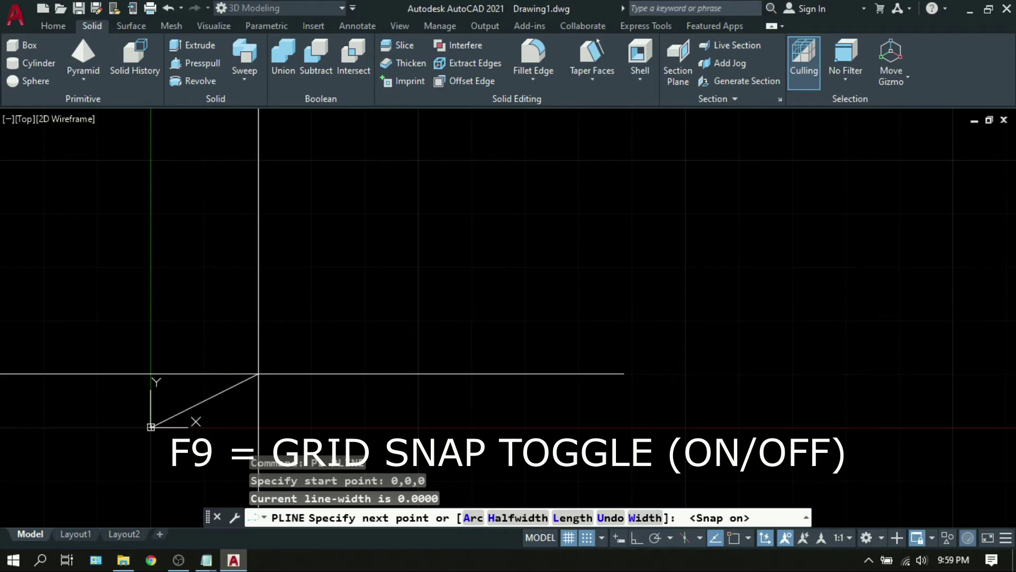
left_click(204, 373)
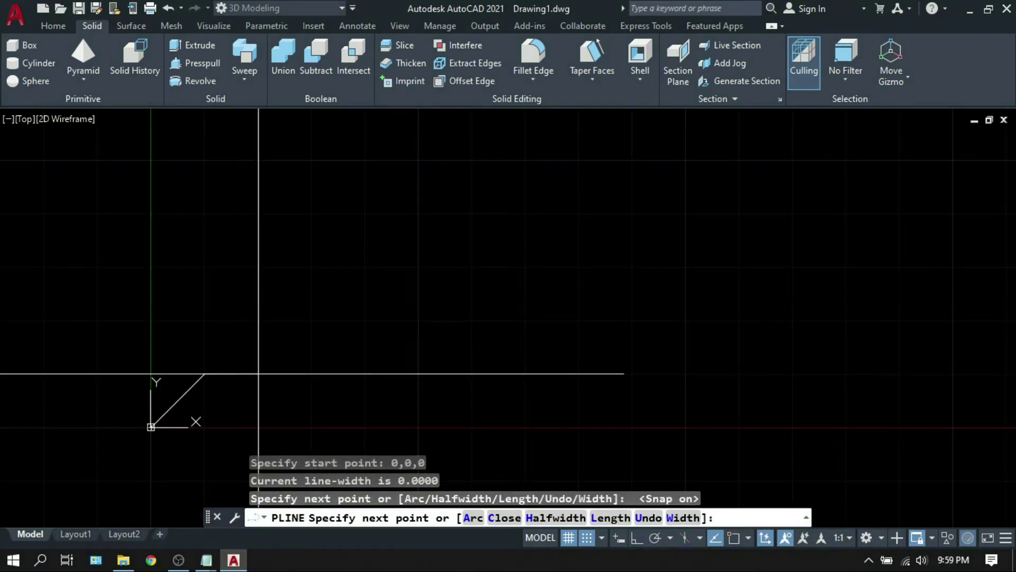
left_click(259, 320)
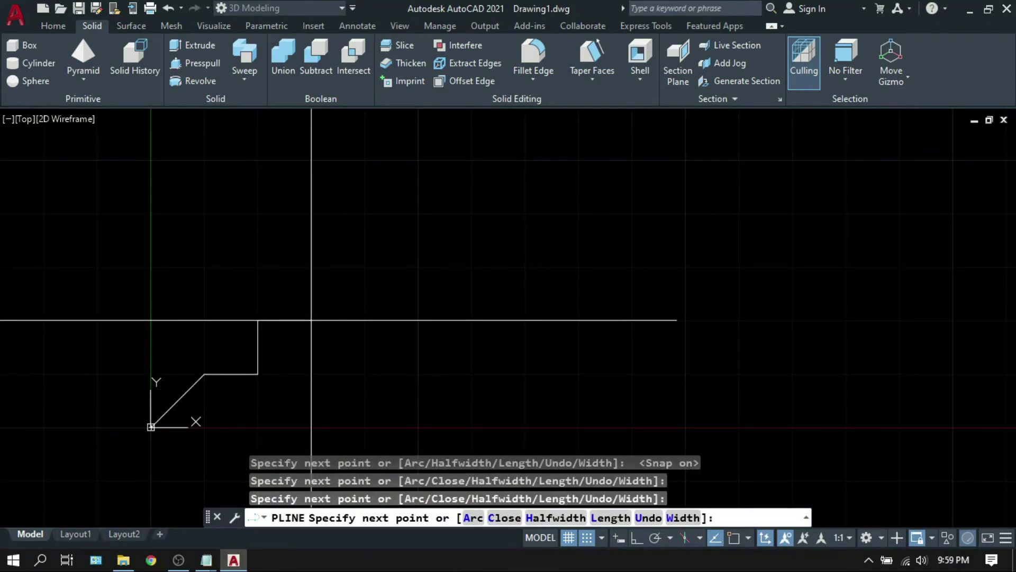
left_click(311, 267)
left_click(418, 213)
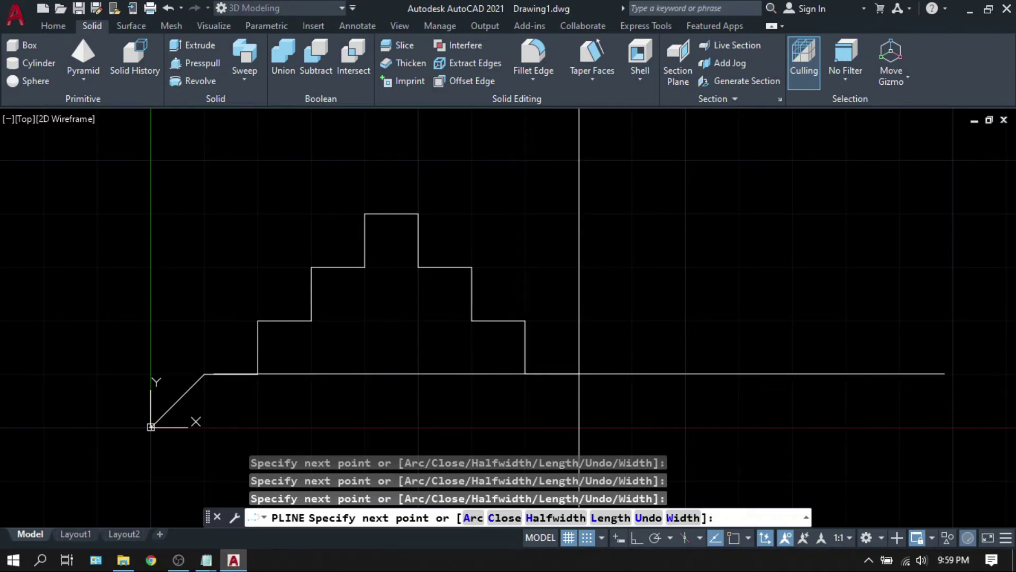
key("F9")
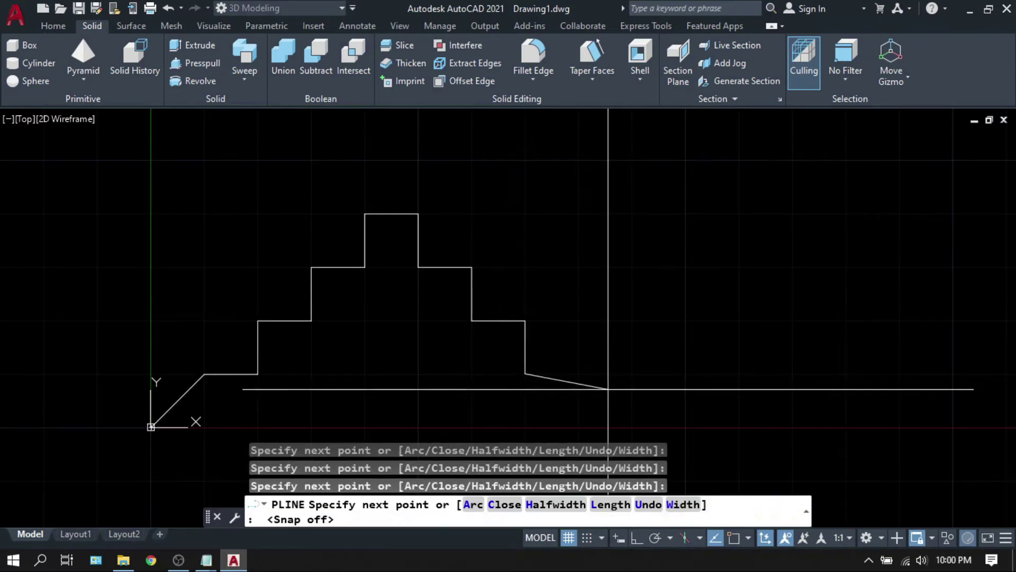
key("F9")
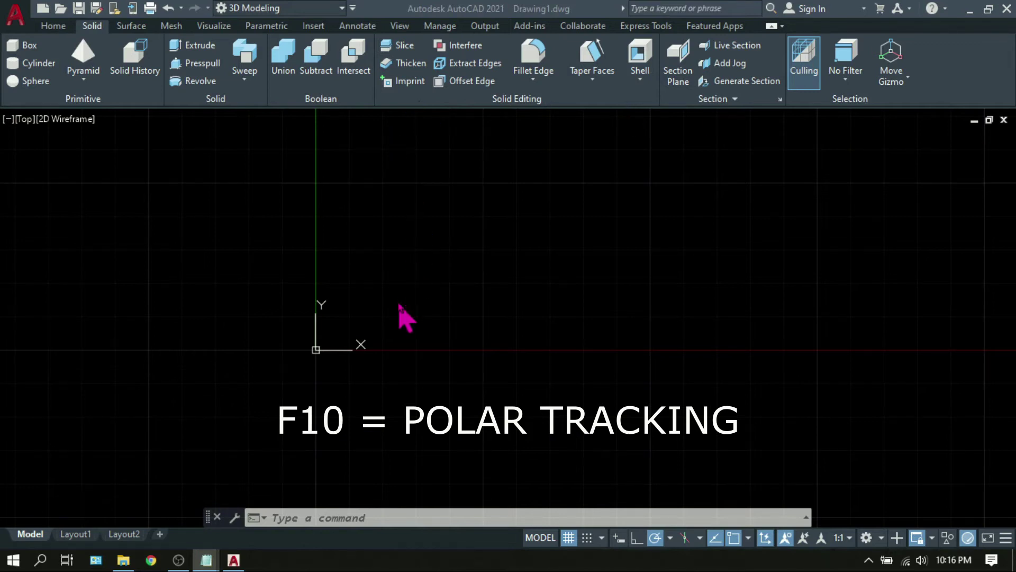
Draw a single-segment polyline from 0,0,0 at 30 degrees, with the polar tracking angles set to the 30, 60, 90, 120 preset
type("pl")
key("Return")
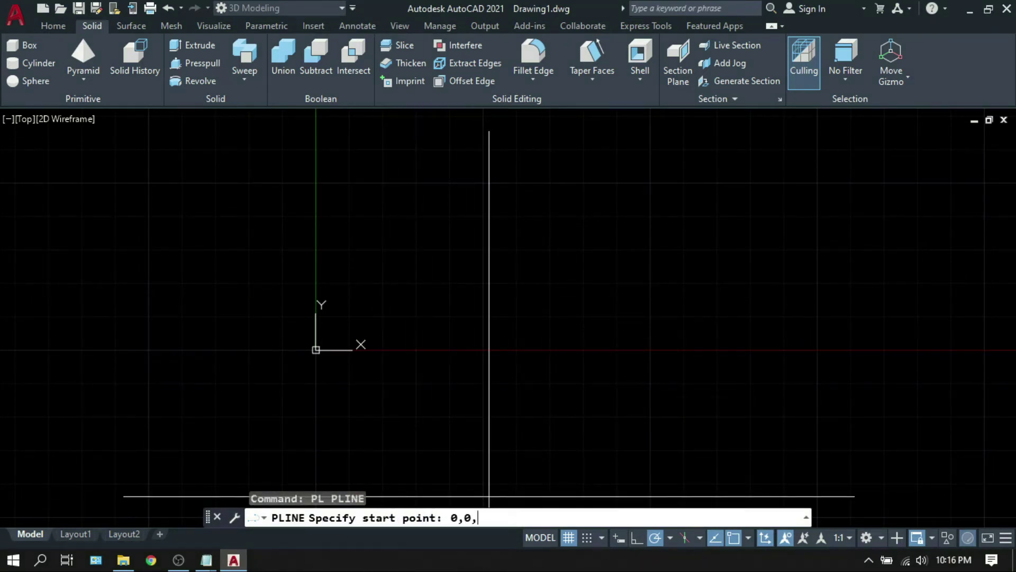
key("Return")
mouse_move(416, 313)
middle_mouse_down()
mouse_move(367, 388)
mouse_move(465, 335)
middle_mouse_up()
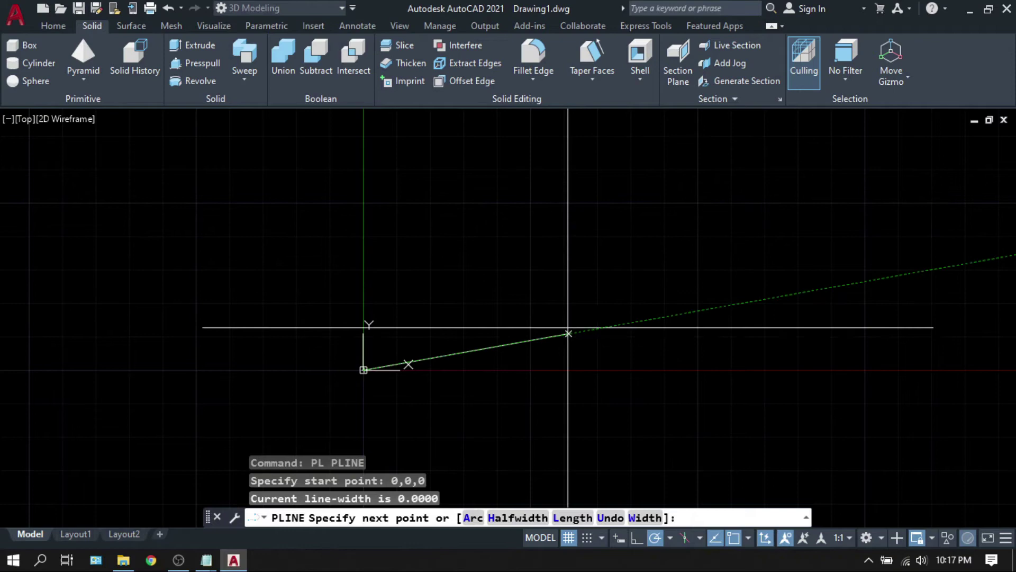
middle_click_drag(526, 220, 327, 247)
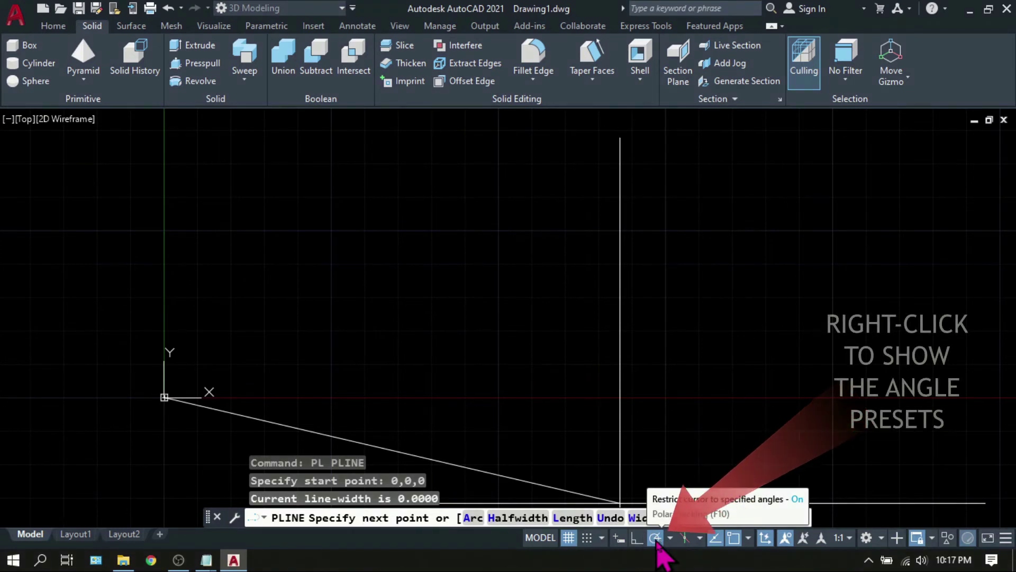
right_click(656, 539)
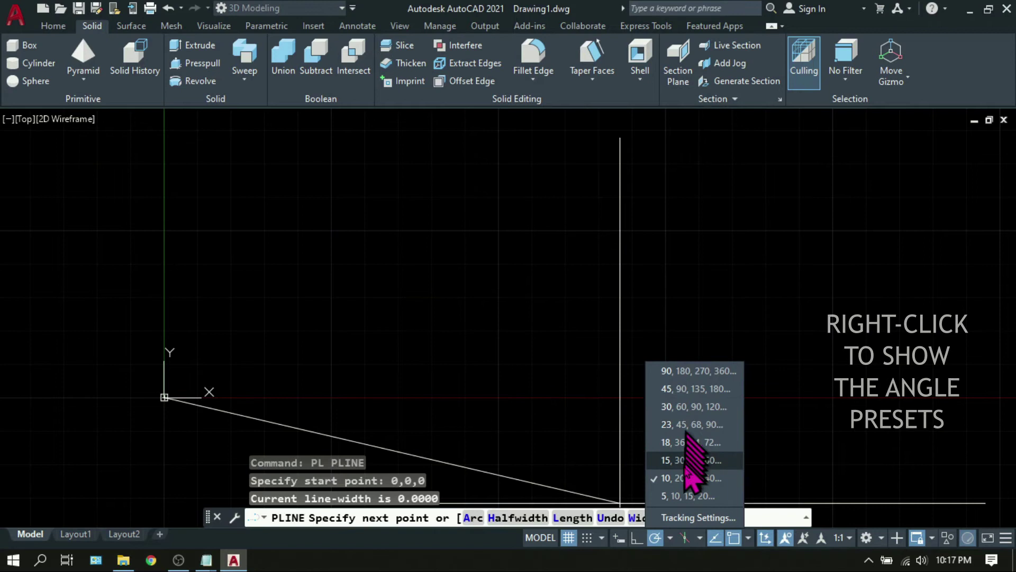
left_click(687, 407)
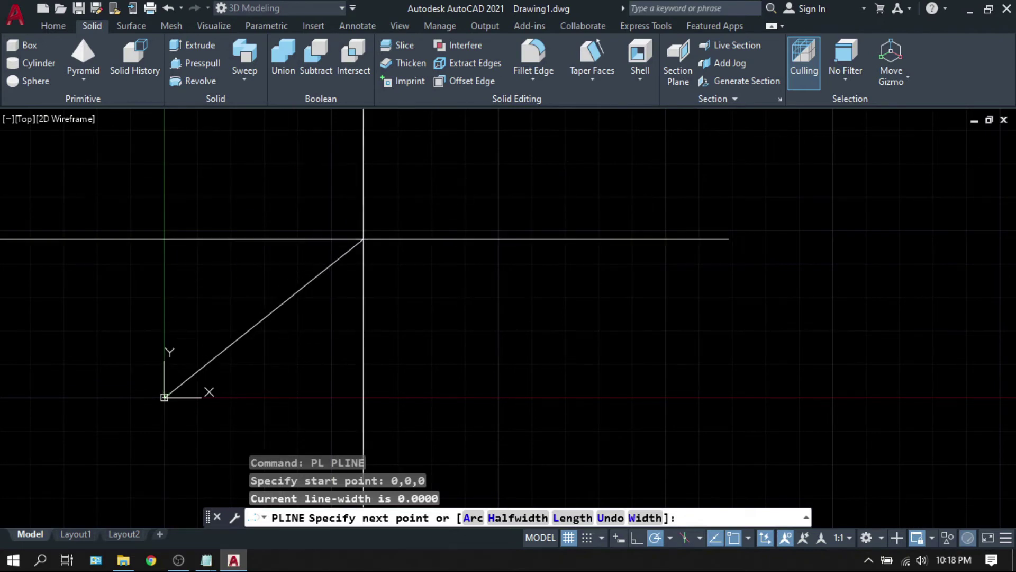
left_click(380, 273)
key("Return")
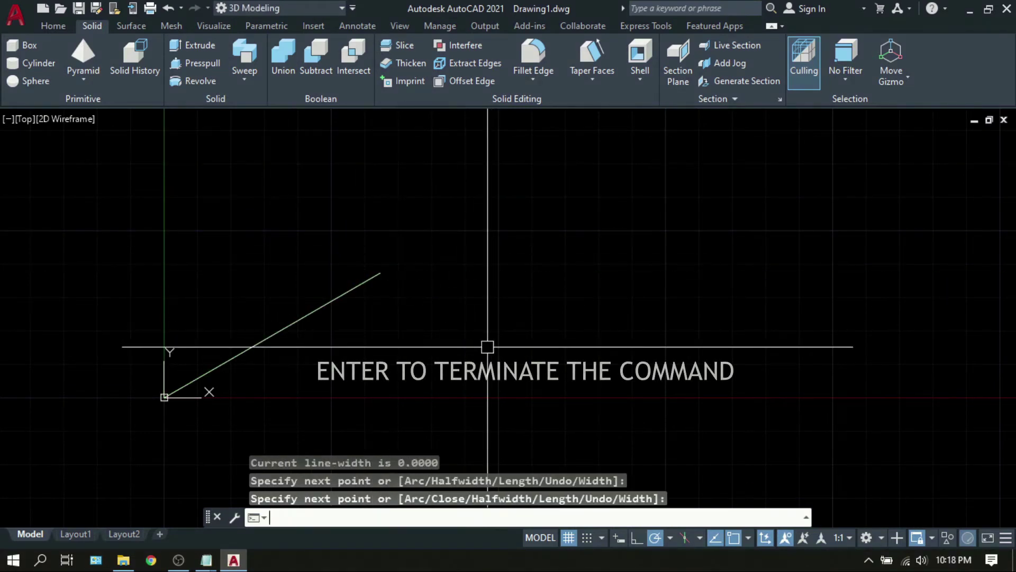
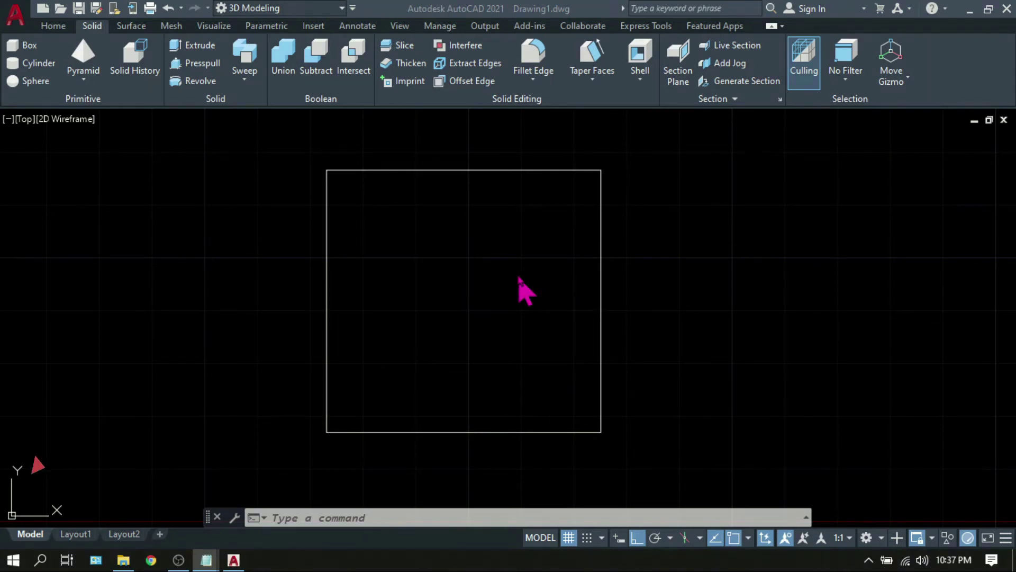
Place a circle's center in the middle of the square by tracking two edge midpoints, after toggling Object Snap Tracking and Object Snap off and on
type("c")
key("Return")
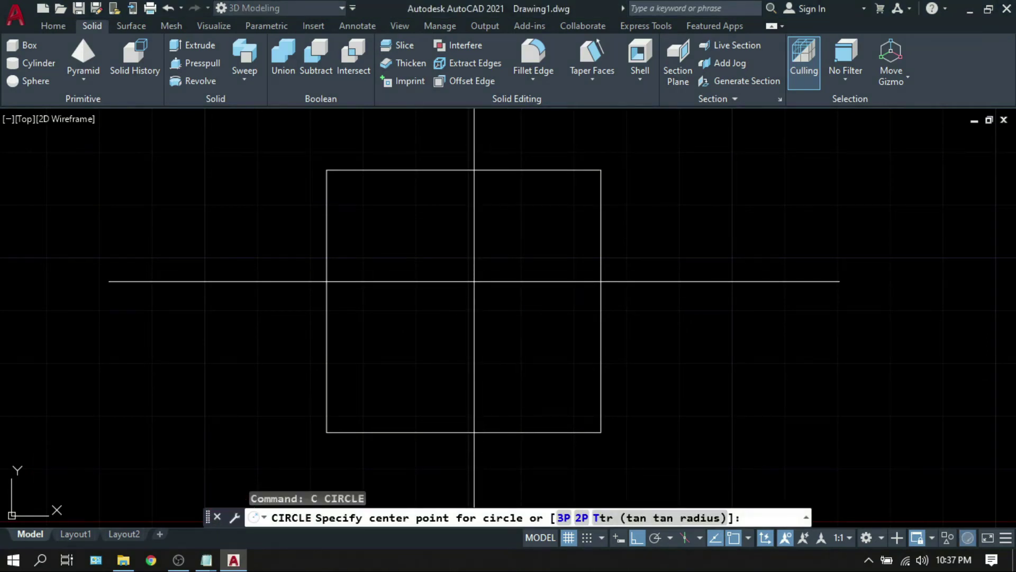
key("F11")
key("F11")
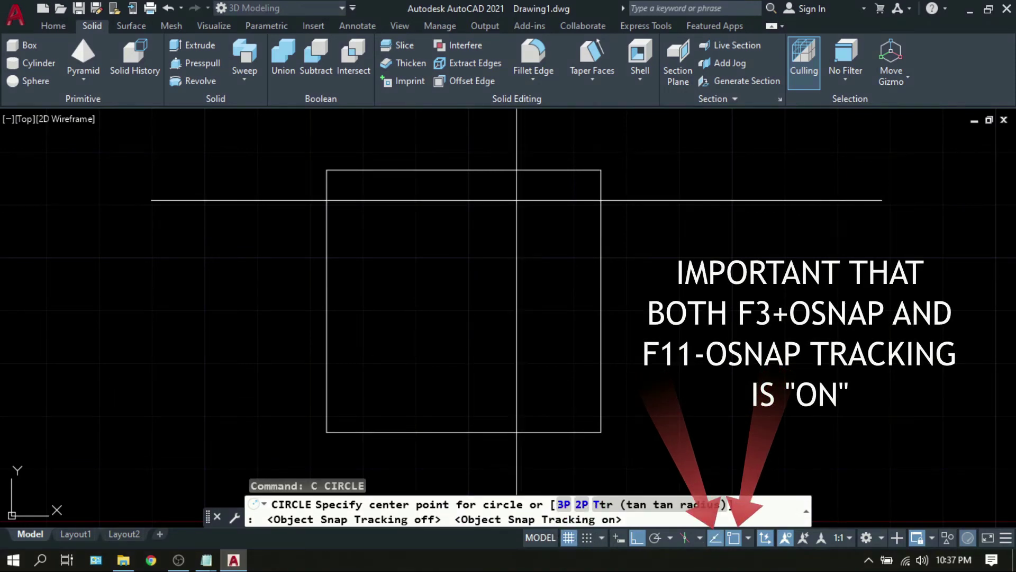
key("F3")
key("F3")
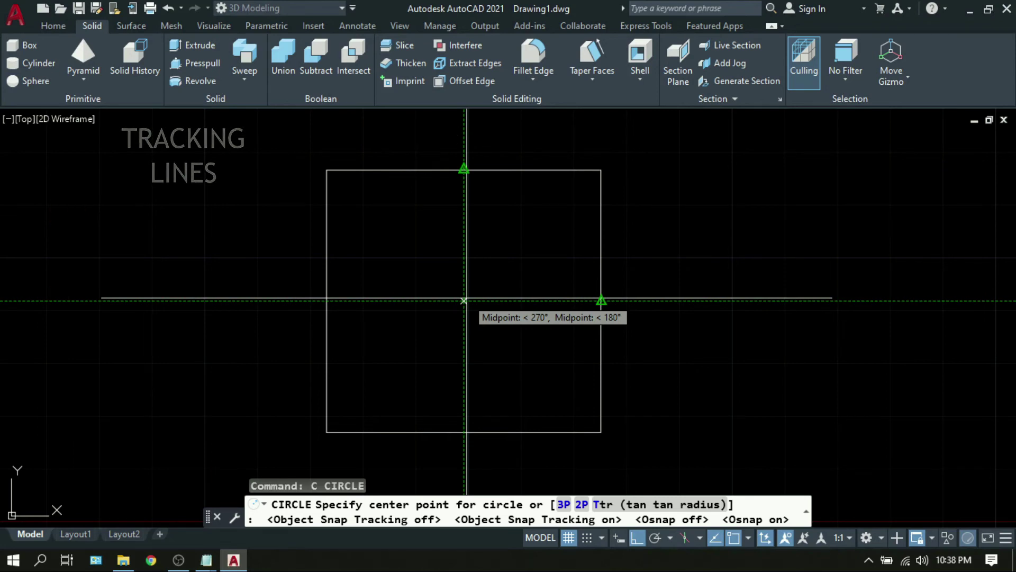
left_click(463, 300)
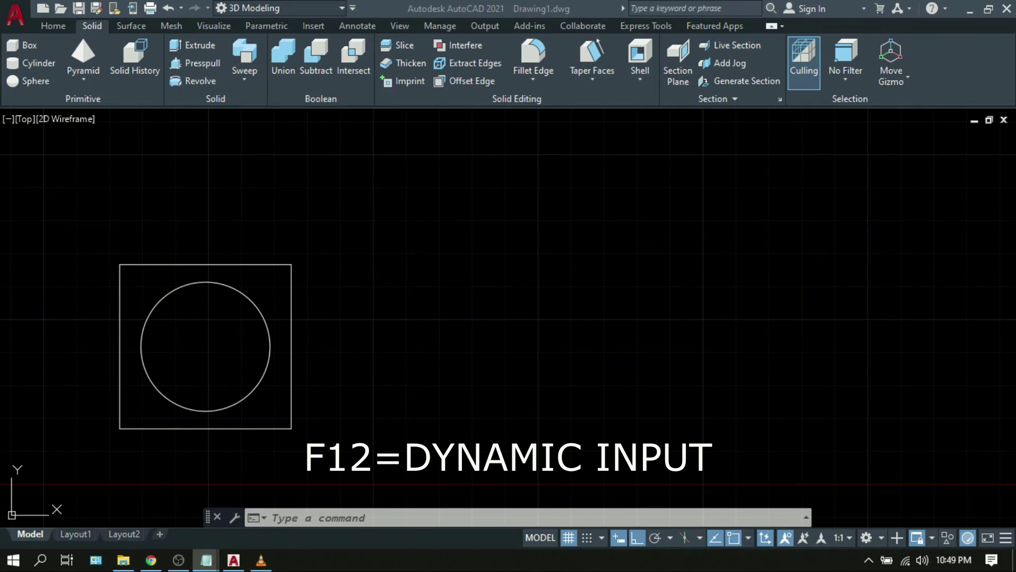
Erase the selected object and draw a circle of radius 1 to the right of the square using dynamic input
type("E")
key("Return")
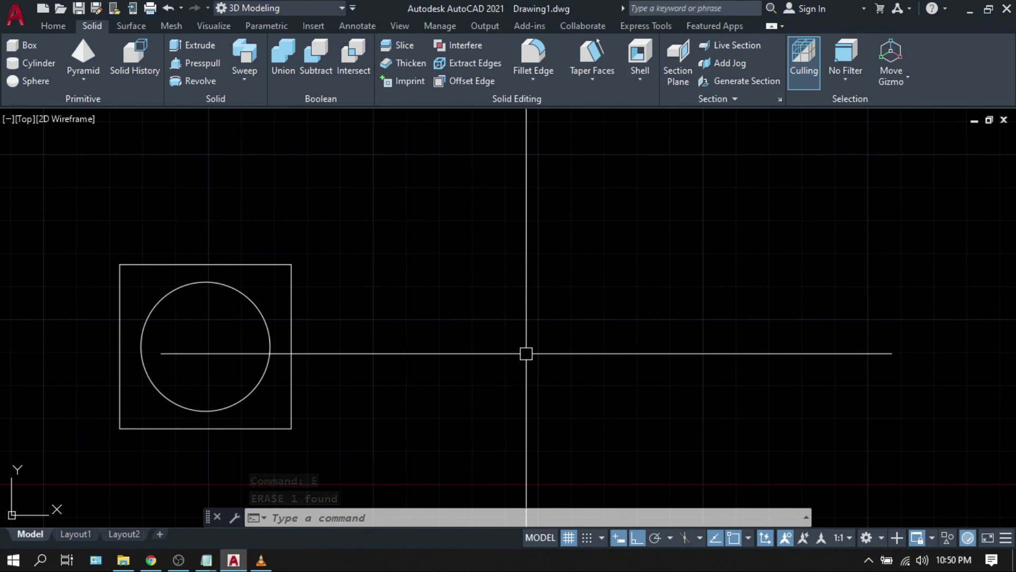
type("c")
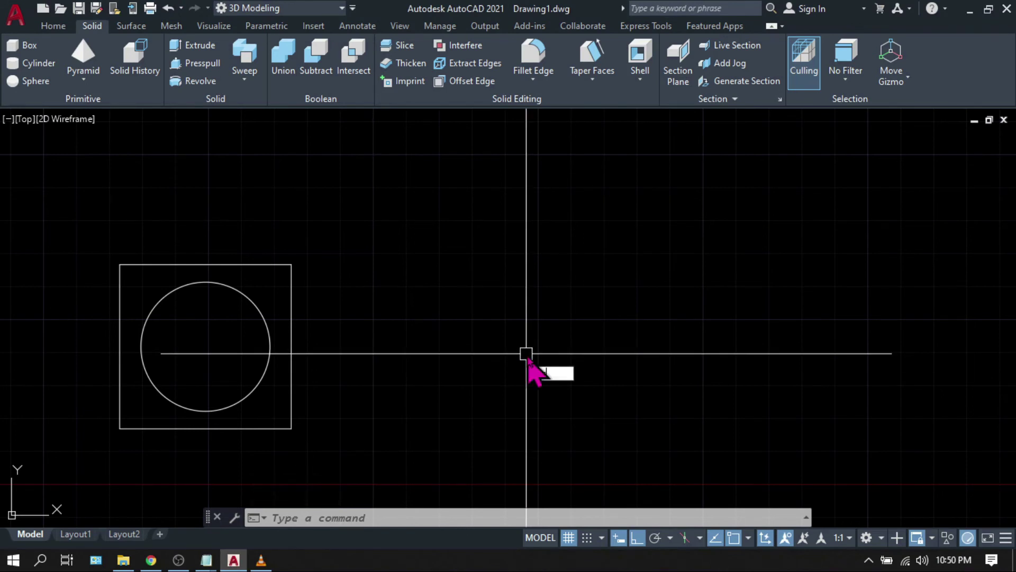
key("Return")
left_click(462, 317)
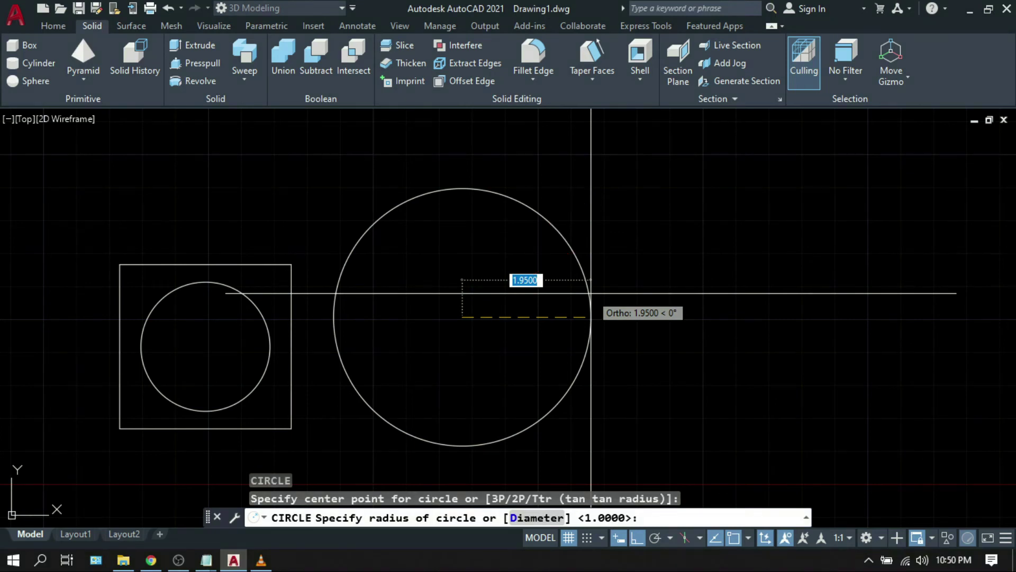
type("1")
key("Return")
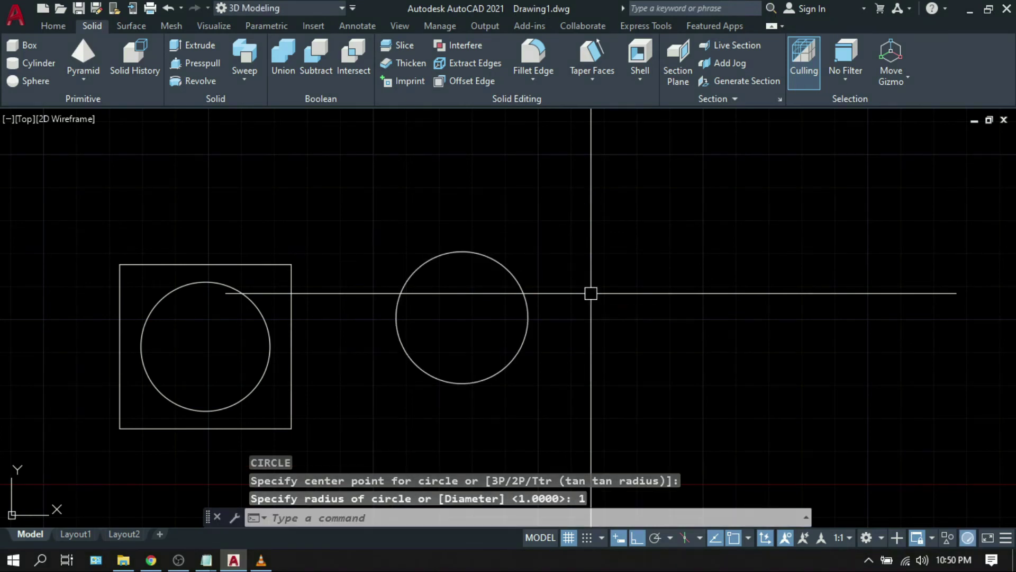
Draw a horizontal polyline segment 2 units long to the right of the new circle using dynamic input
type("pl")
key("Return")
left_click(584, 342)
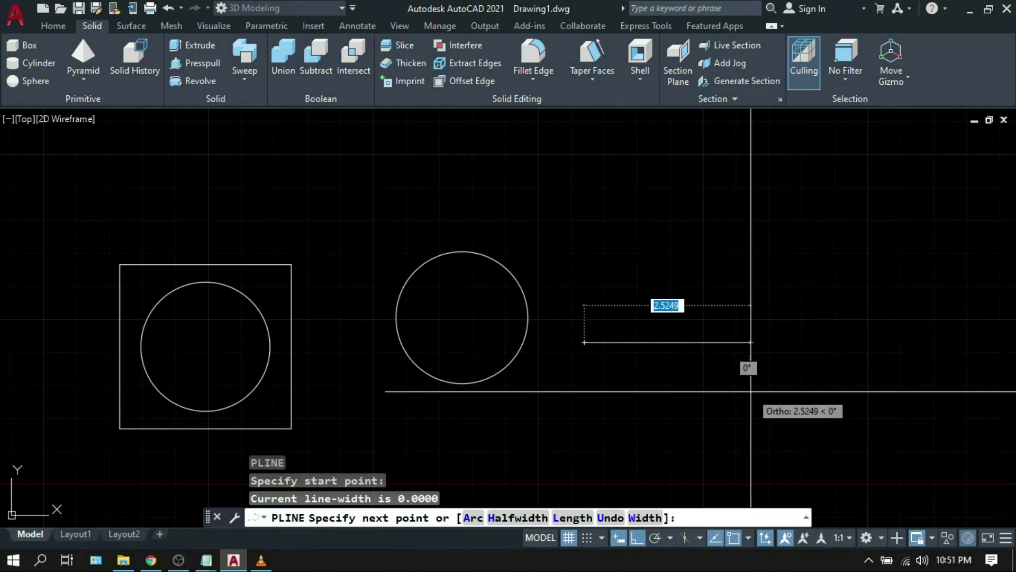
type("2")
key("Return")
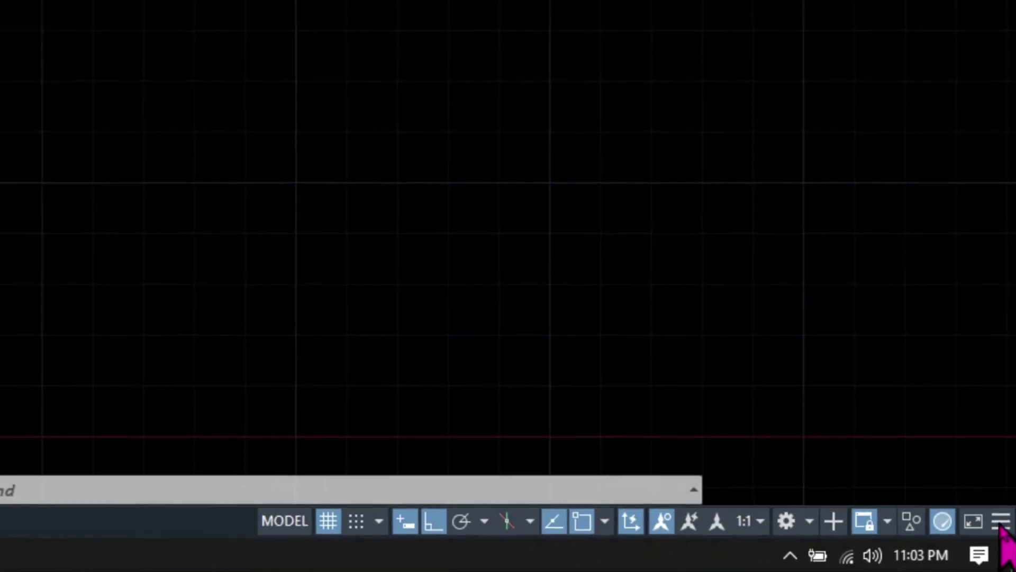
Open the status bar's customization list of available drawing aids
left_click(1000, 519)
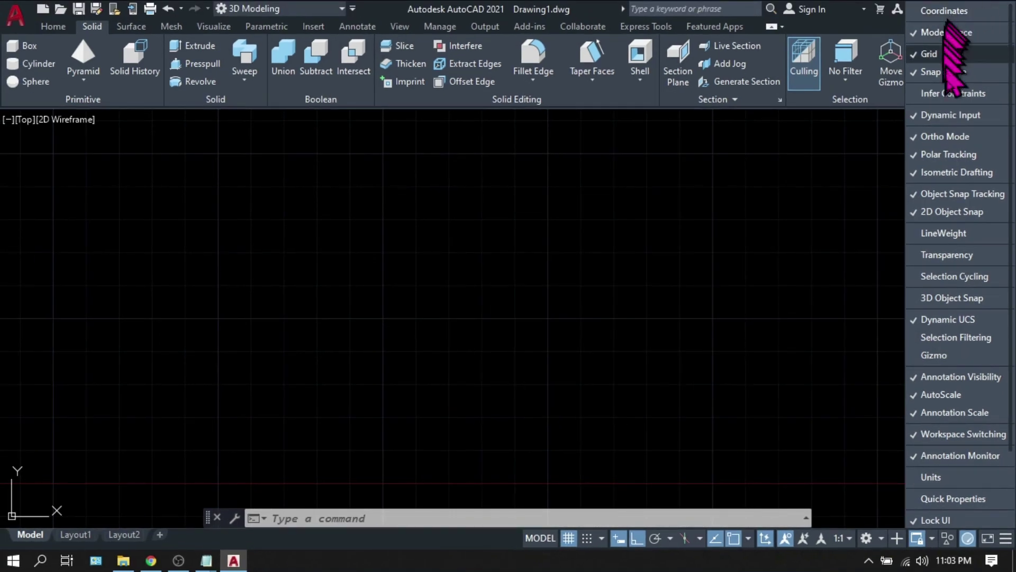